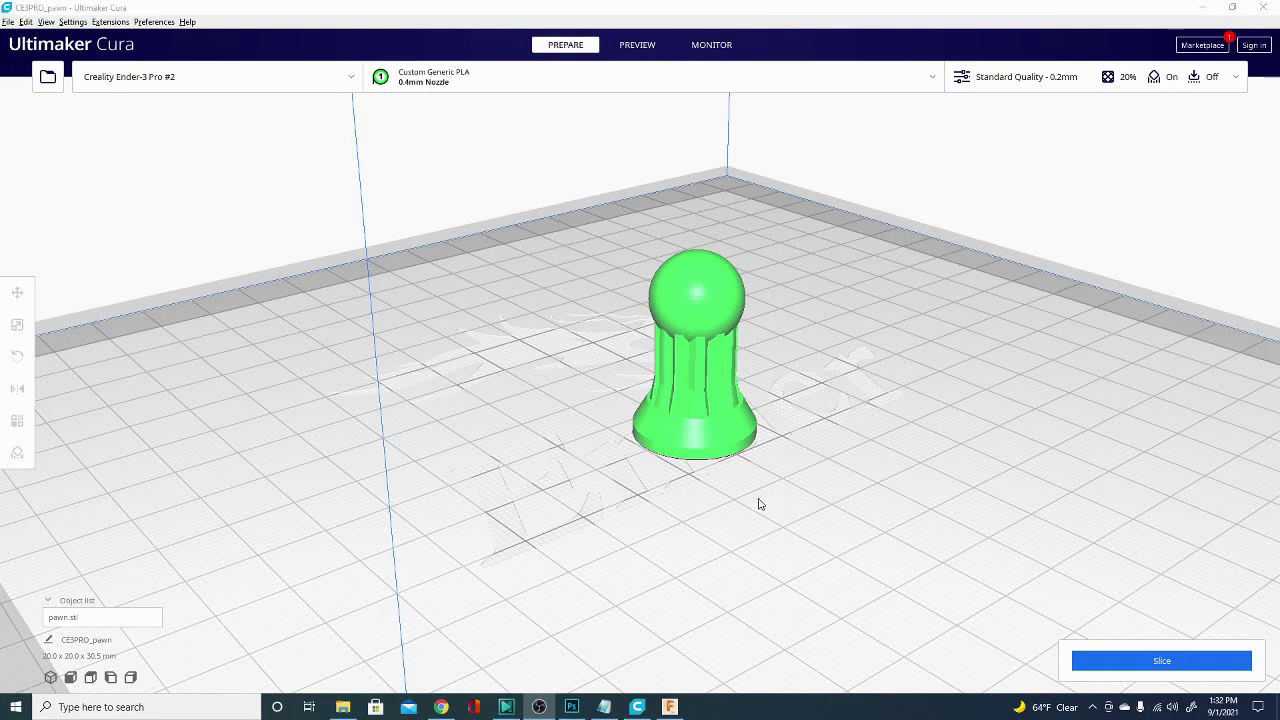
Step: Select the pawn and open Edit > Multiply Selected with 3 copies
{"action": "right_click_drag", "start_coordinate": [444, 491], "coordinate": [629, 516]}
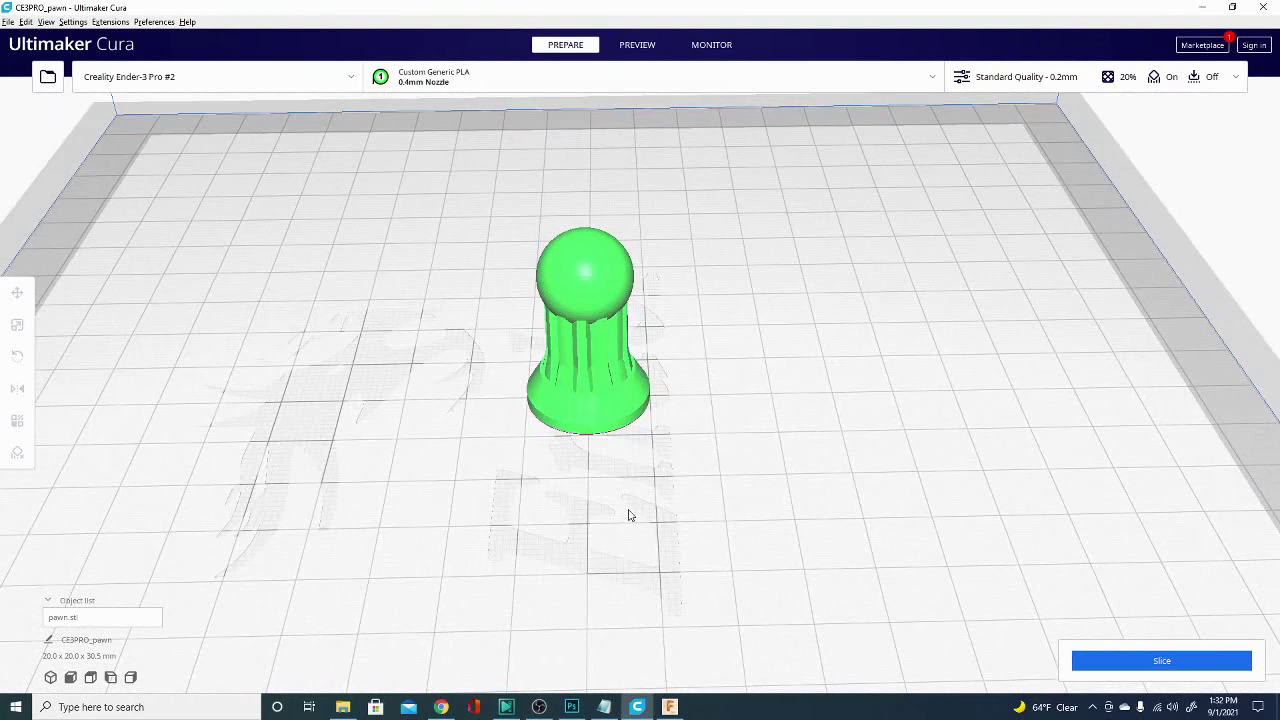
{"action": "left_click", "coordinate": [577, 412]}
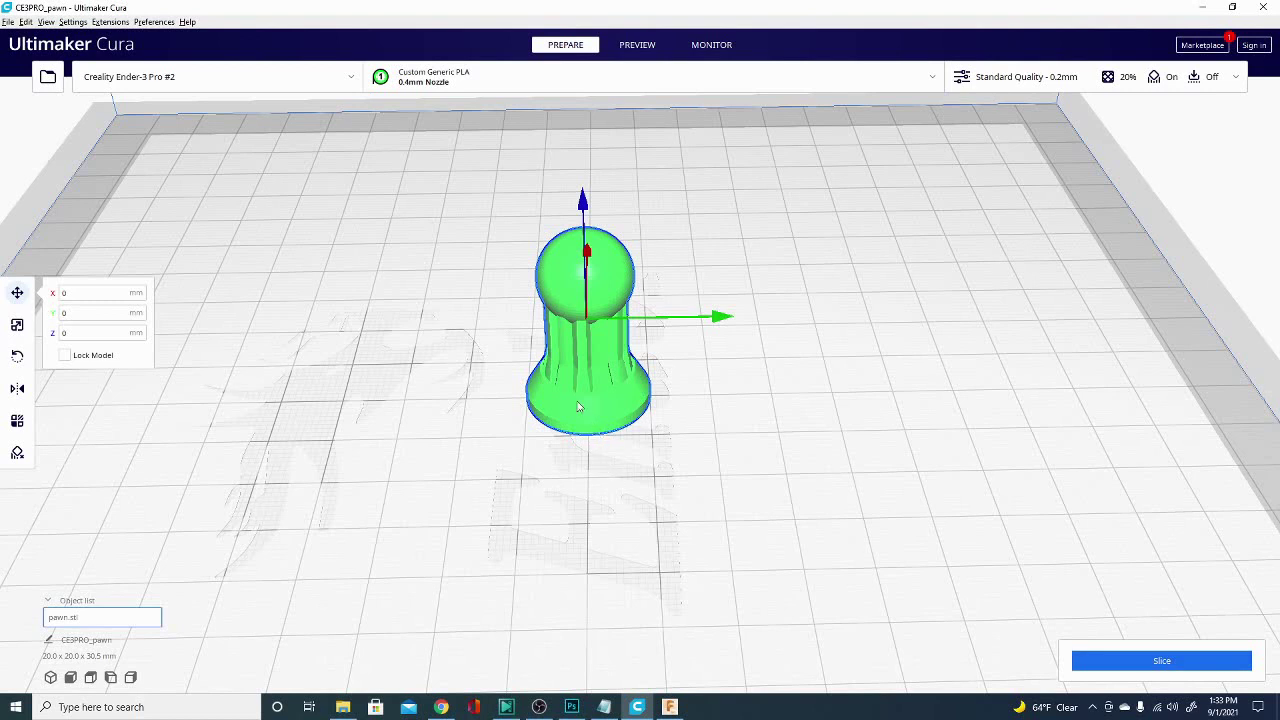
{"action": "right_click", "coordinate": [574, 291]}
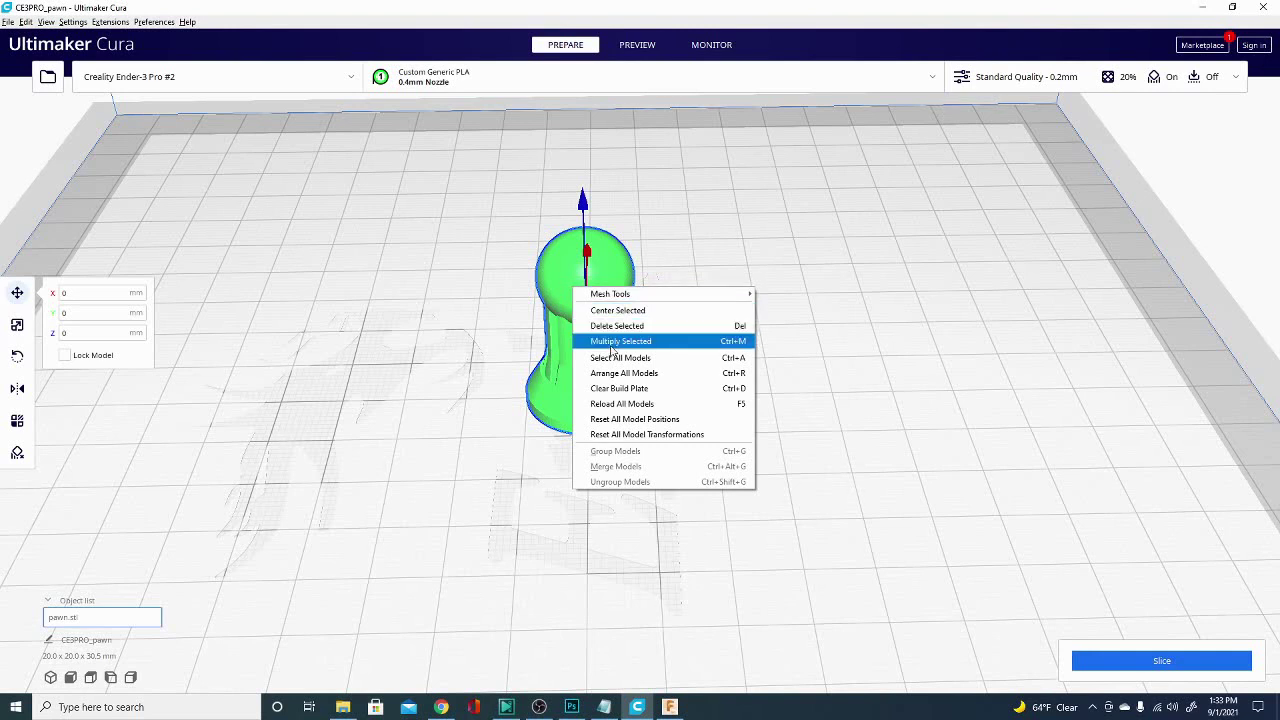
{"action": "left_click", "coordinate": [214, 229]}
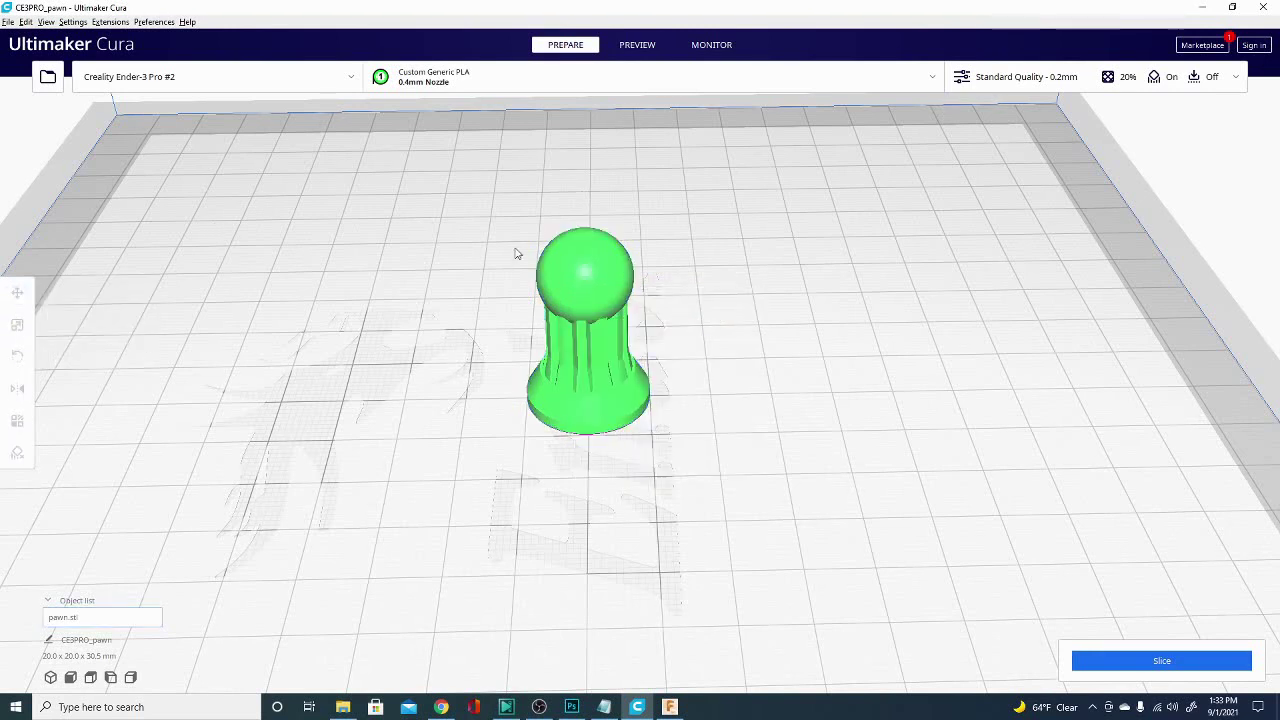
{"action": "left_click", "coordinate": [577, 318]}
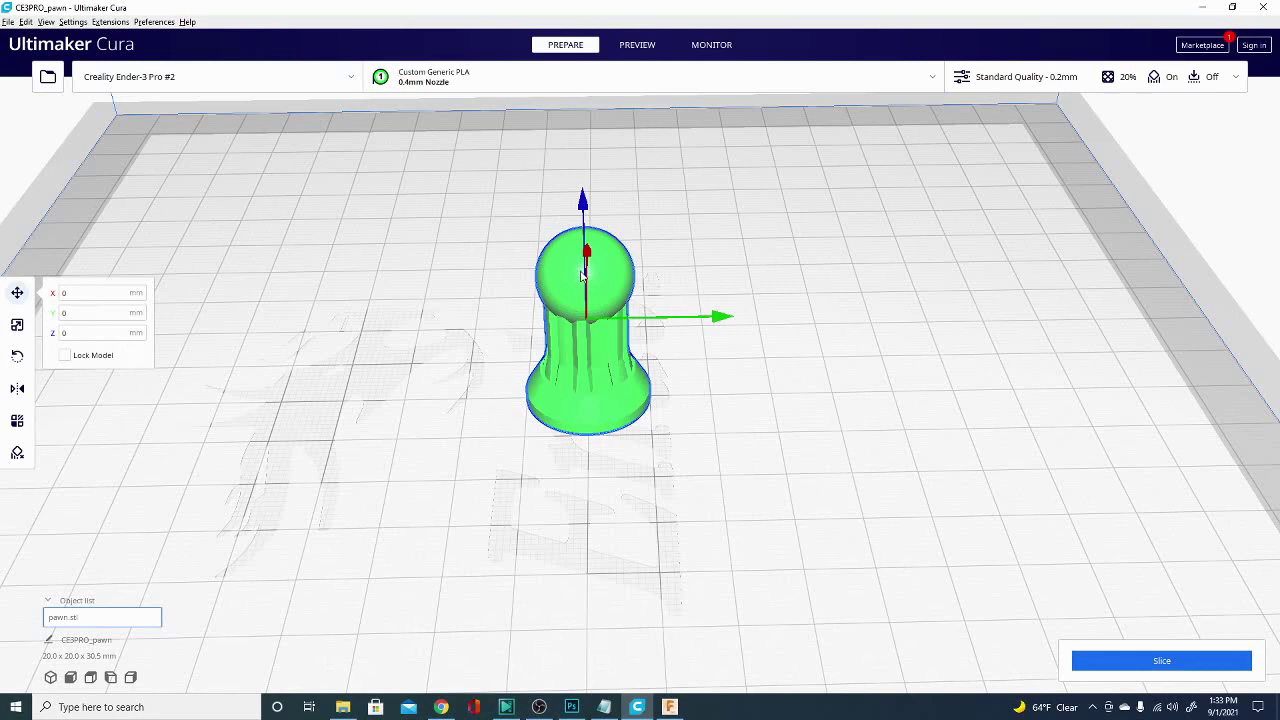
{"action": "left_click", "coordinate": [26, 22]}
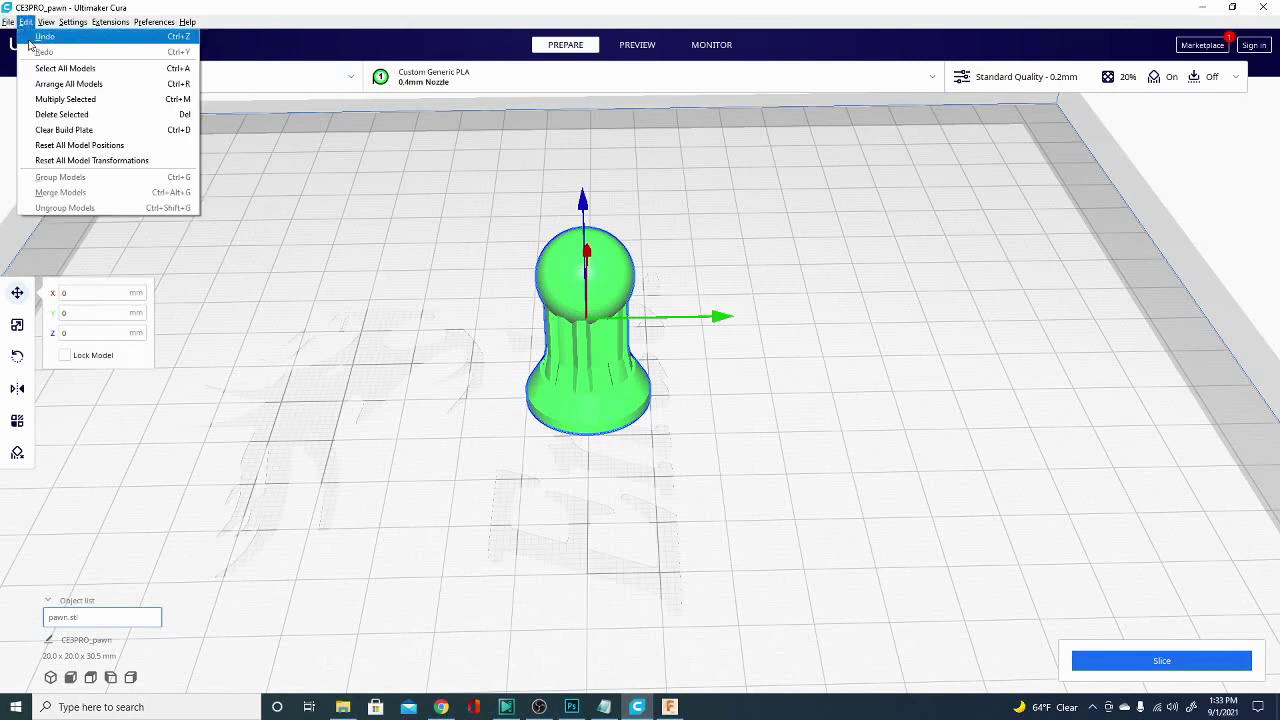
{"action": "left_click", "coordinate": [57, 106]}
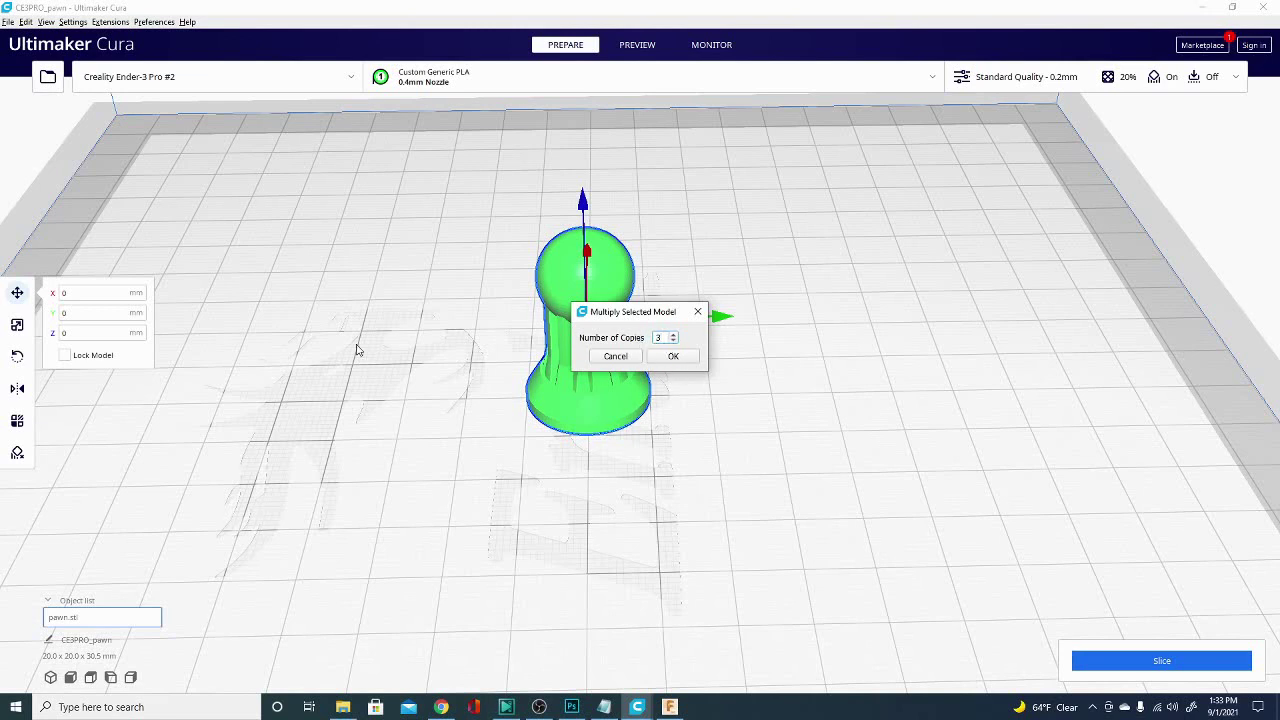
Step: Make 3 copies of the pawn, then select only the front pawn
{"action": "left_click", "coordinate": [684, 360]}
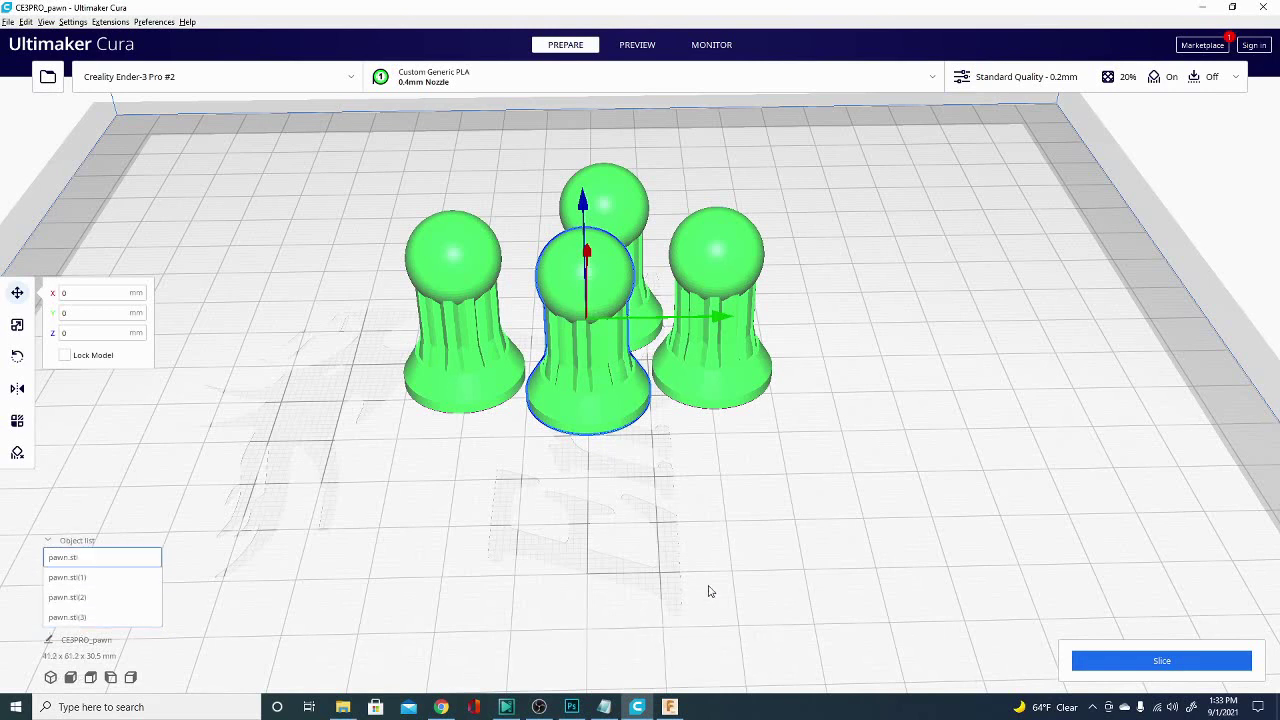
{"action": "left_click", "coordinate": [622, 222]}
{"action": "left_click", "coordinate": [729, 265], "text": "ctrl"}
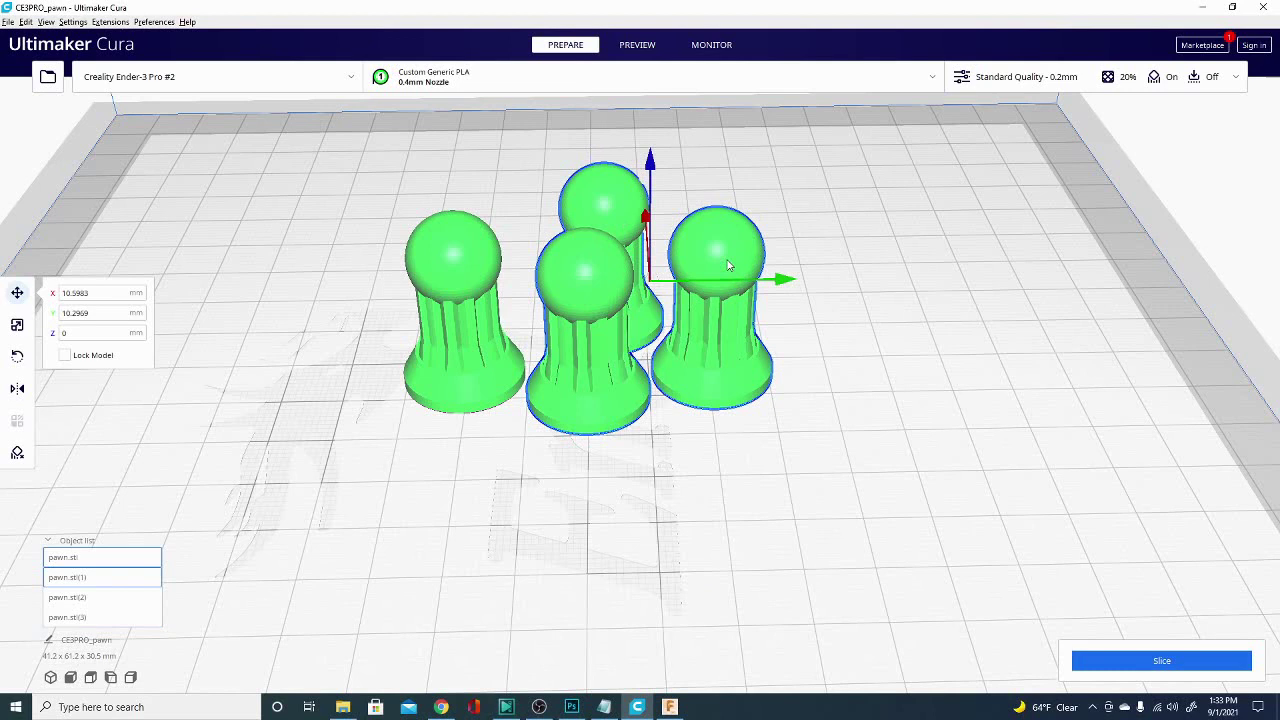
{"action": "left_click", "coordinate": [488, 336], "text": "ctrl"}
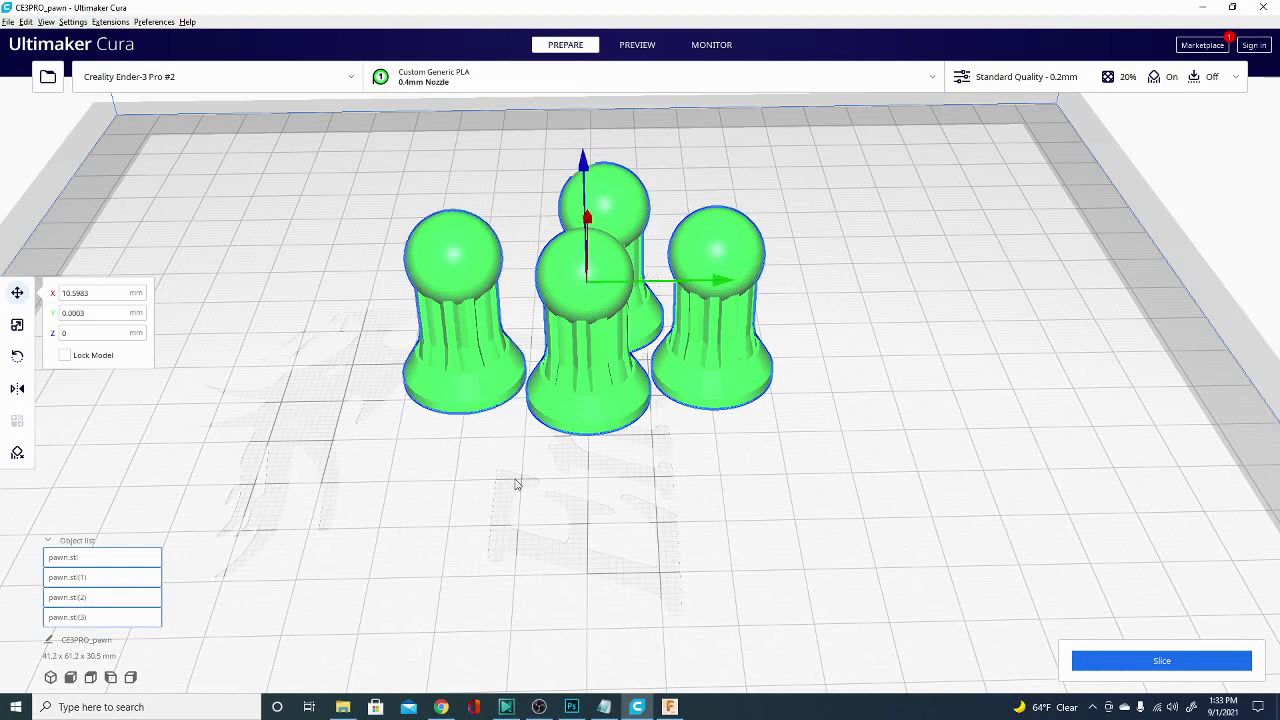
{"action": "left_click", "coordinate": [516, 485]}
{"action": "left_click", "coordinate": [568, 416]}
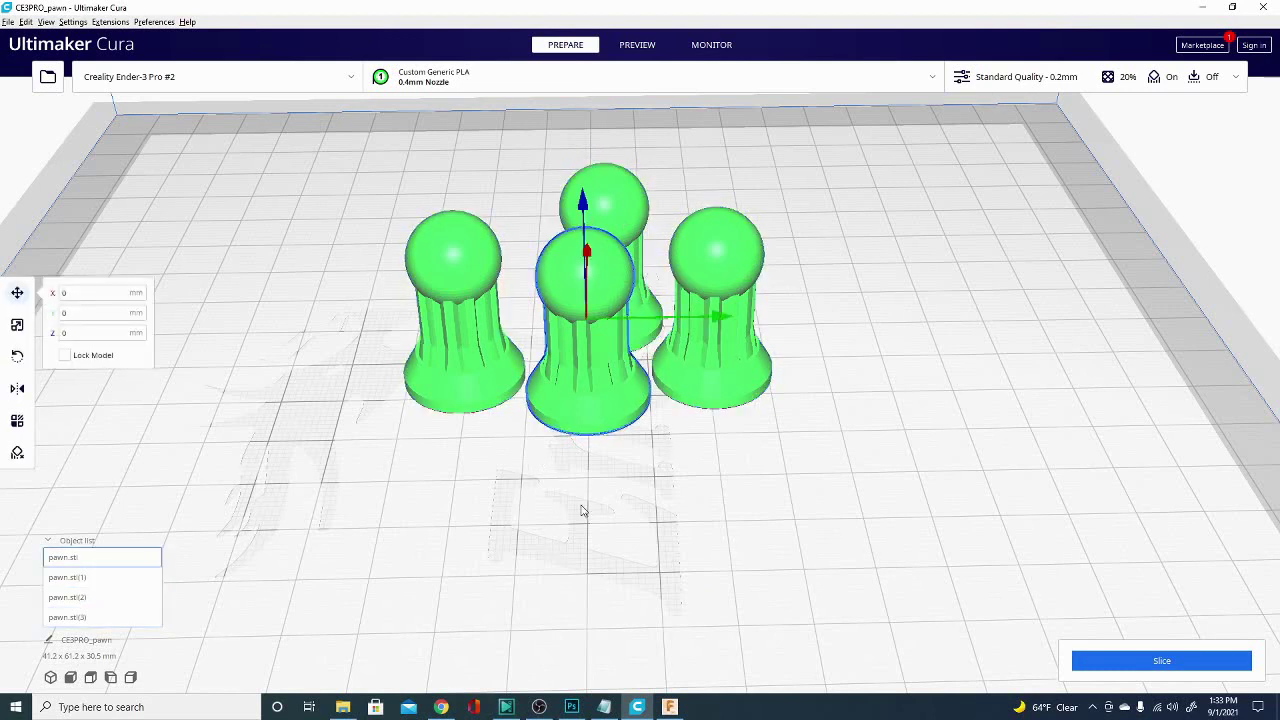
Step: Multiply the front pawn to add two more copies, giving six pawns
{"action": "right_click", "coordinate": [588, 395]}
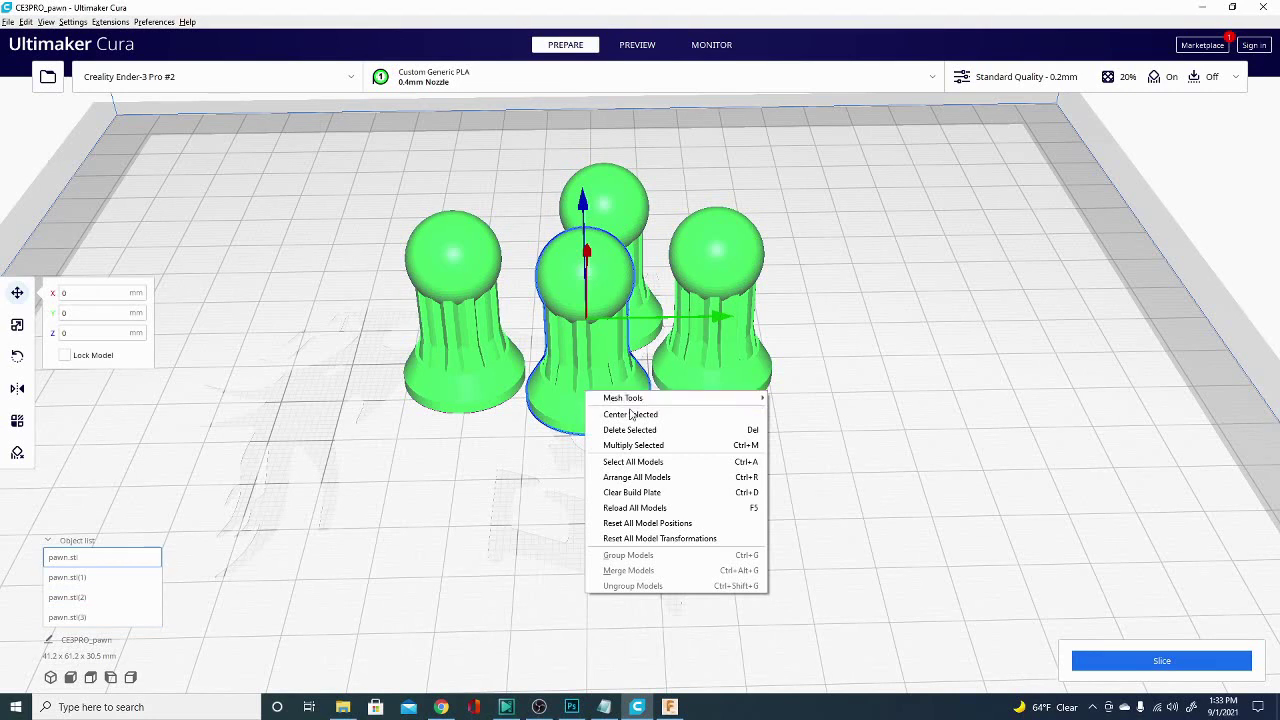
{"action": "left_click", "coordinate": [635, 445]}
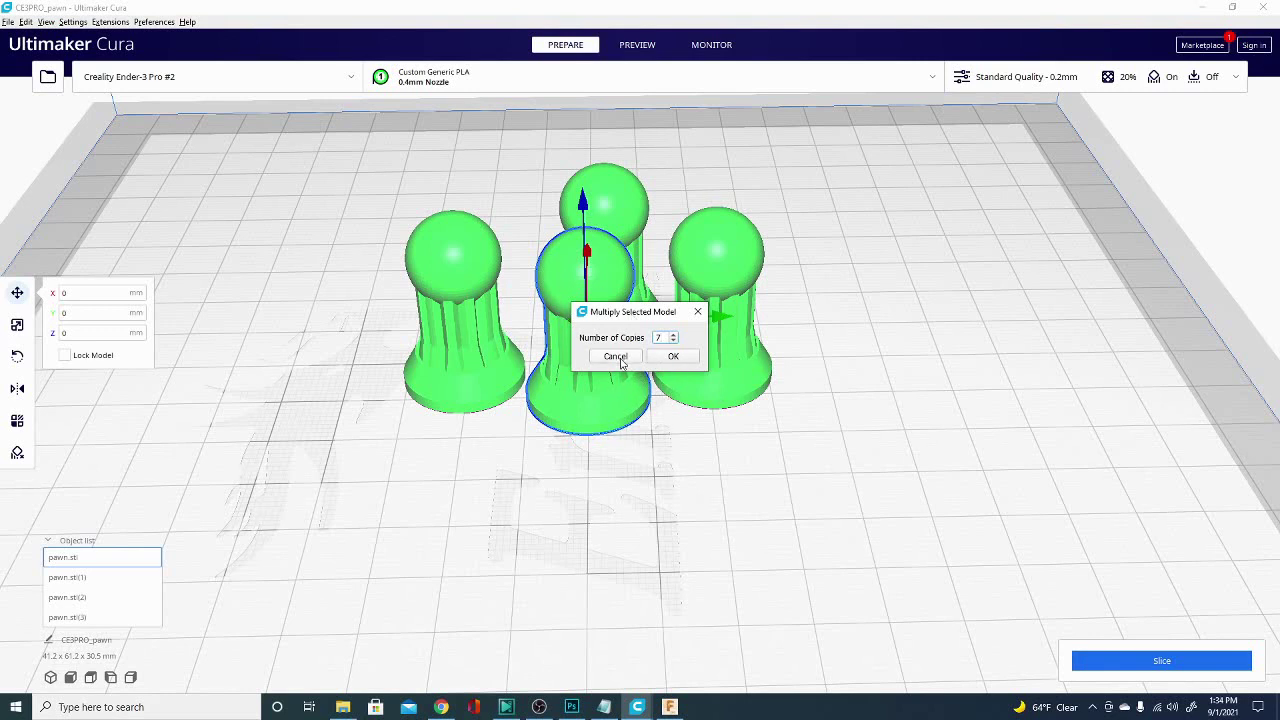
{"action": "left_click_drag", "start_coordinate": [665, 338], "coordinate": [641, 340]}
{"action": "type", "text": "1"}
{"action": "left_click", "coordinate": [673, 357]}
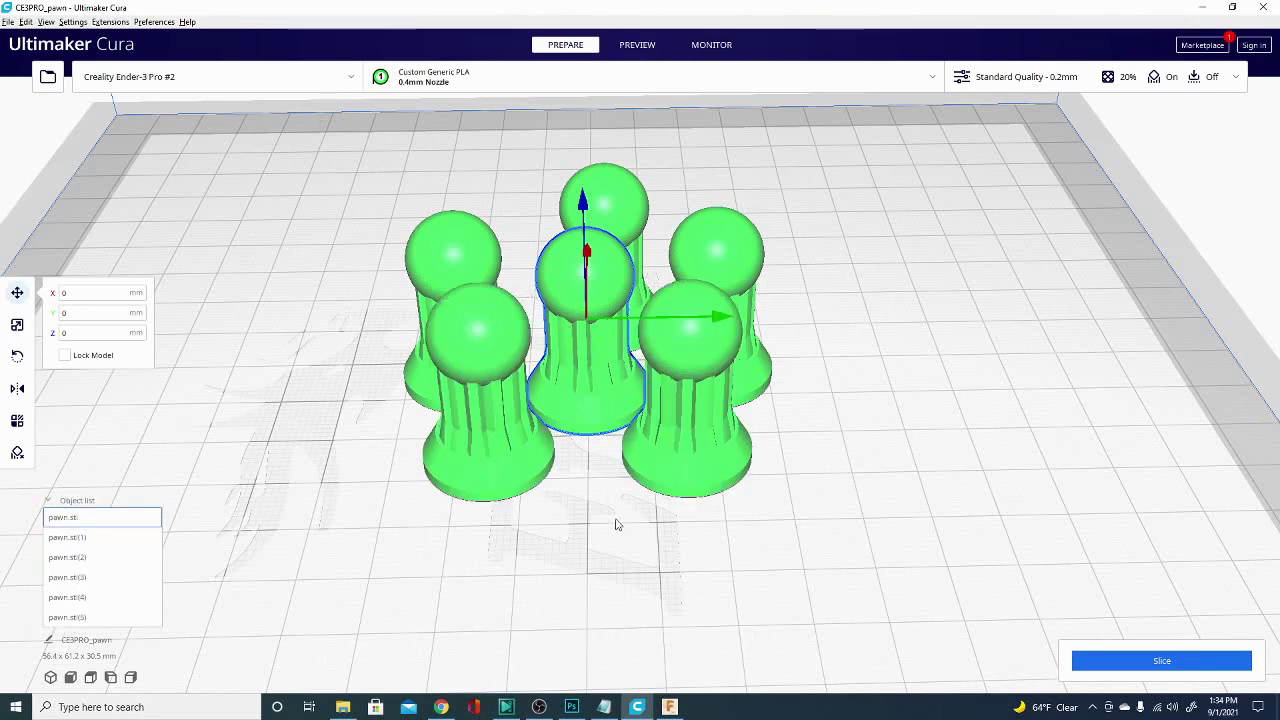
Step: Multiply the front-left and front-right pawns, adding three copies for nine pawns
{"action": "left_click", "coordinate": [530, 455], "text": "ctrl"}
{"action": "left_click", "coordinate": [717, 470], "text": "ctrl"}
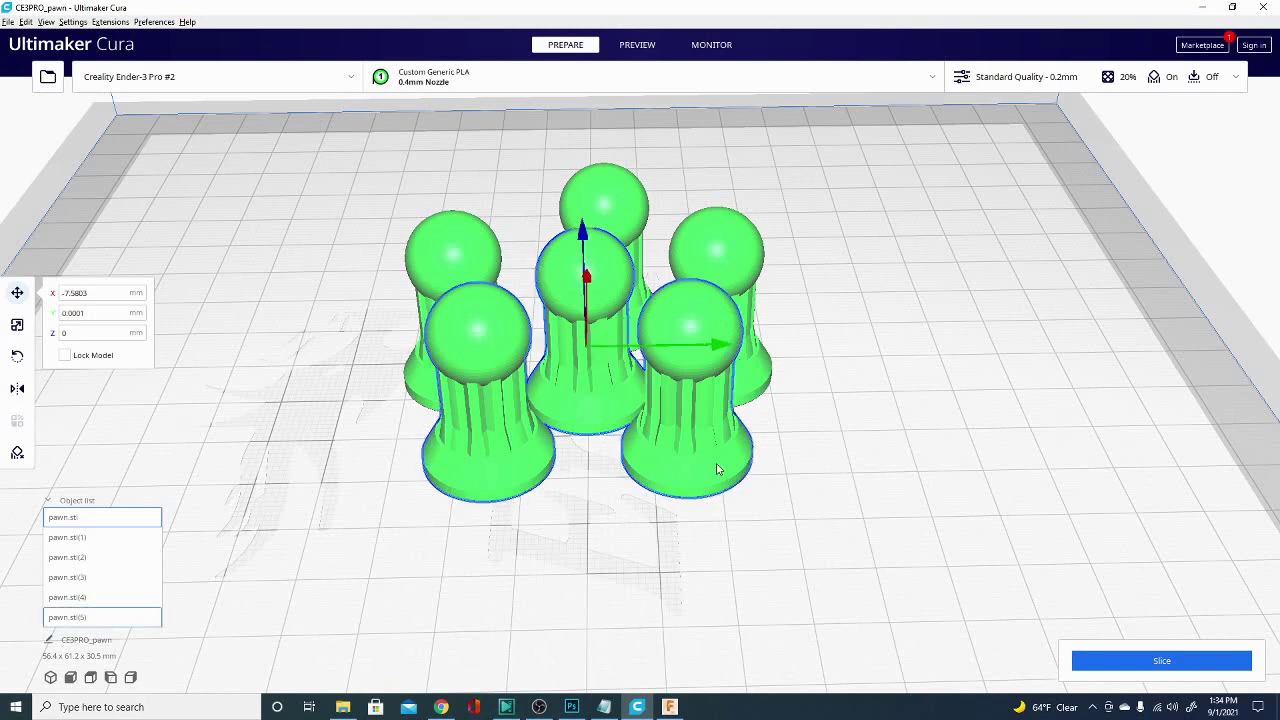
{"action": "right_click", "coordinate": [687, 463]}
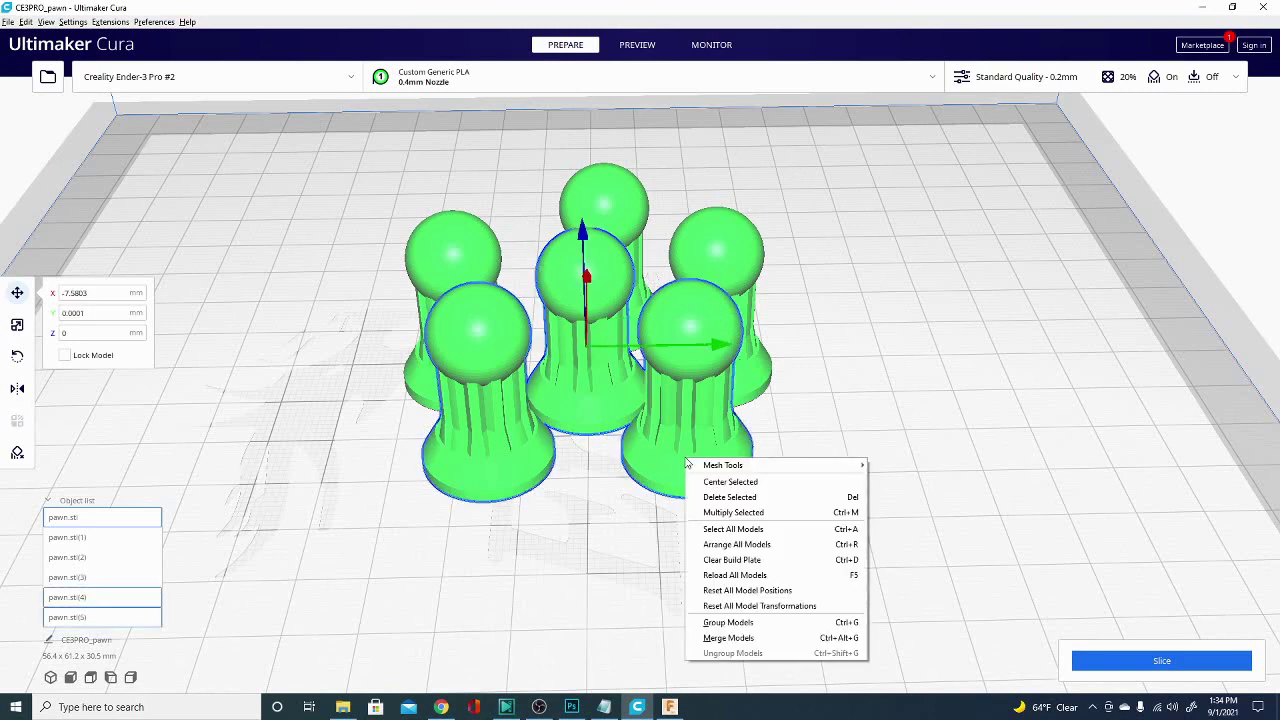
{"action": "left_click", "coordinate": [734, 513]}
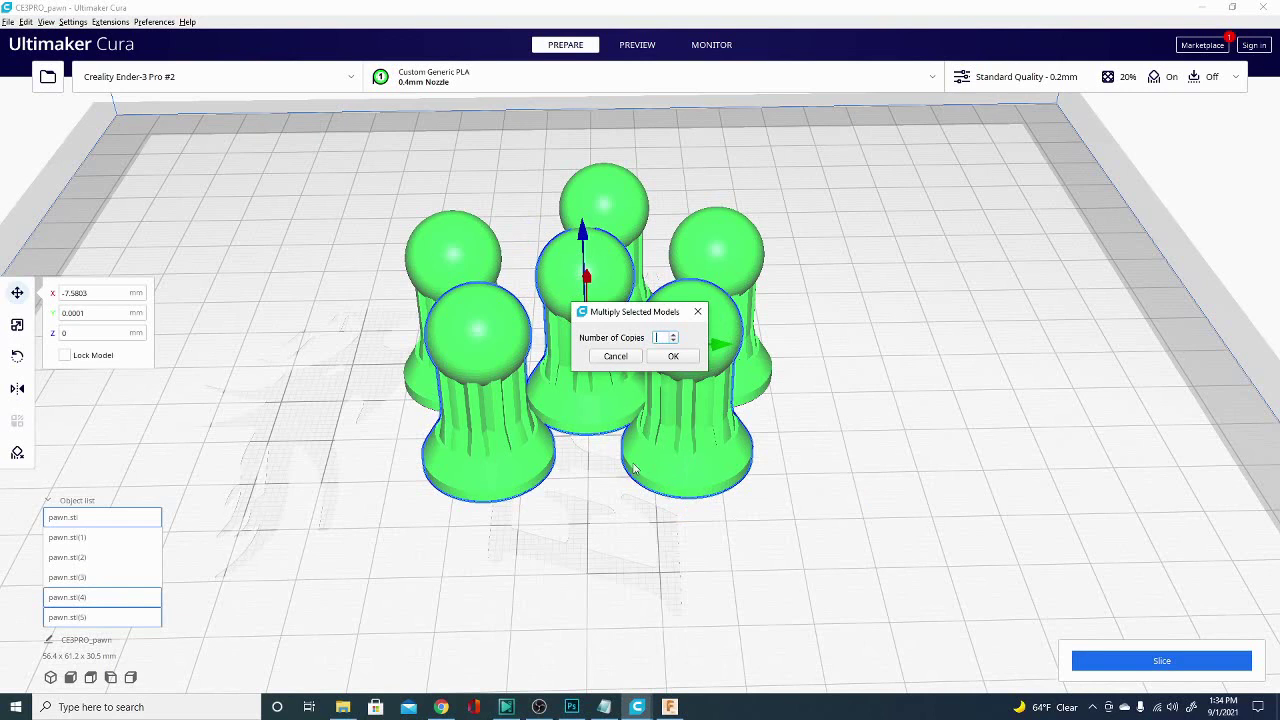
{"action": "left_click", "coordinate": [673, 357]}
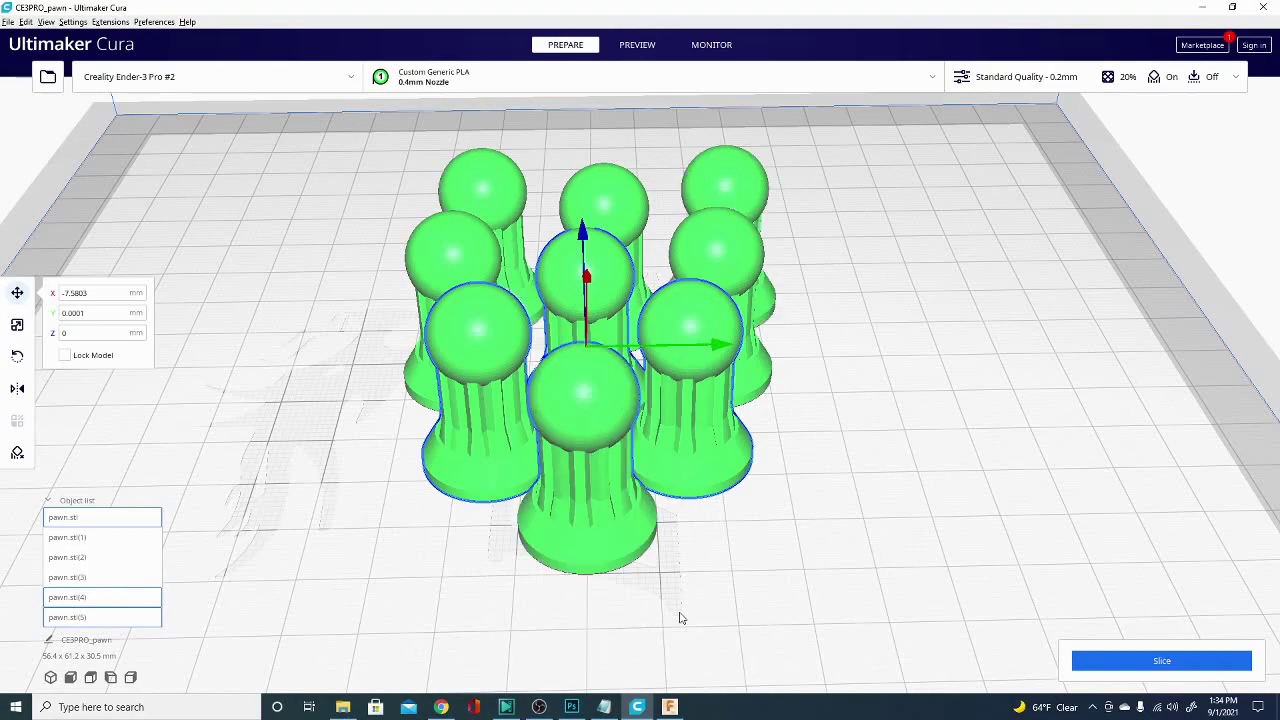
Step: Orbit to a low side view and select the front pawn alone
{"action": "right_click_drag", "start_coordinate": [894, 380], "coordinate": [667, 283]}
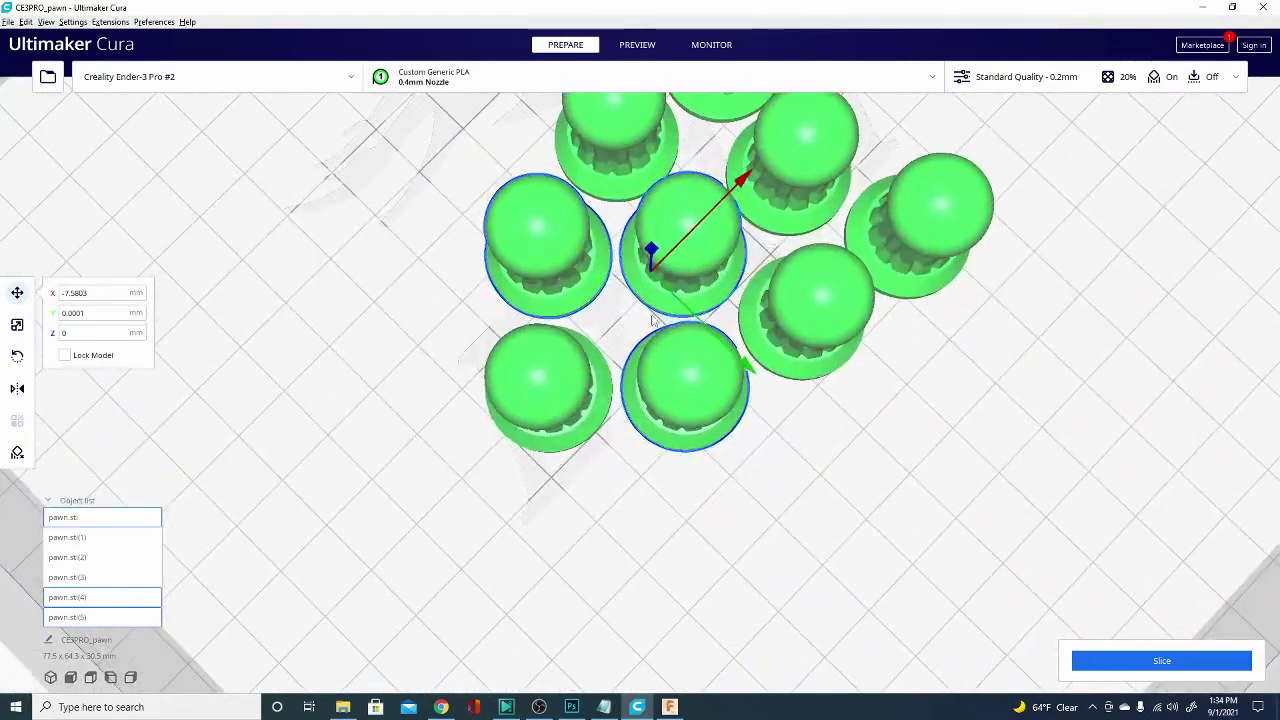
{"action": "right_click_drag", "start_coordinate": [878, 540], "coordinate": [1080, 420]}
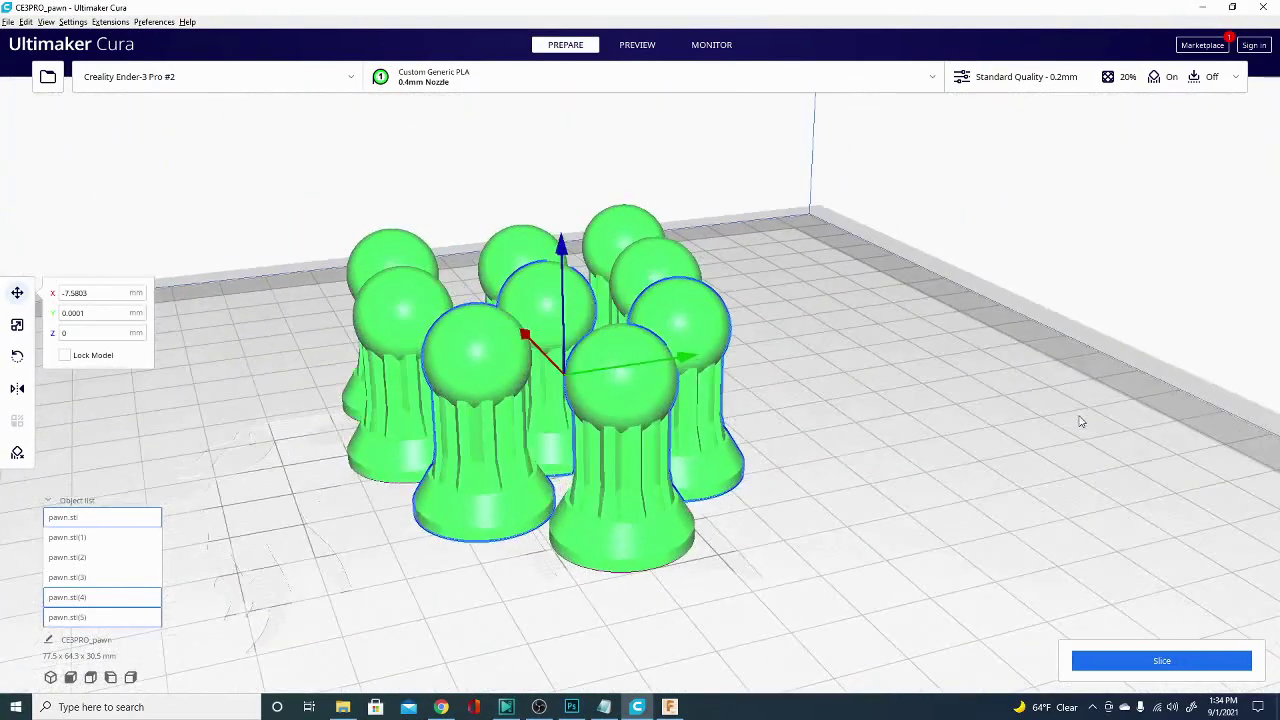
{"action": "left_click", "coordinate": [617, 418]}
Step: Multiply the front pawn into 50 more copies
{"action": "right_click", "coordinate": [628, 478]}
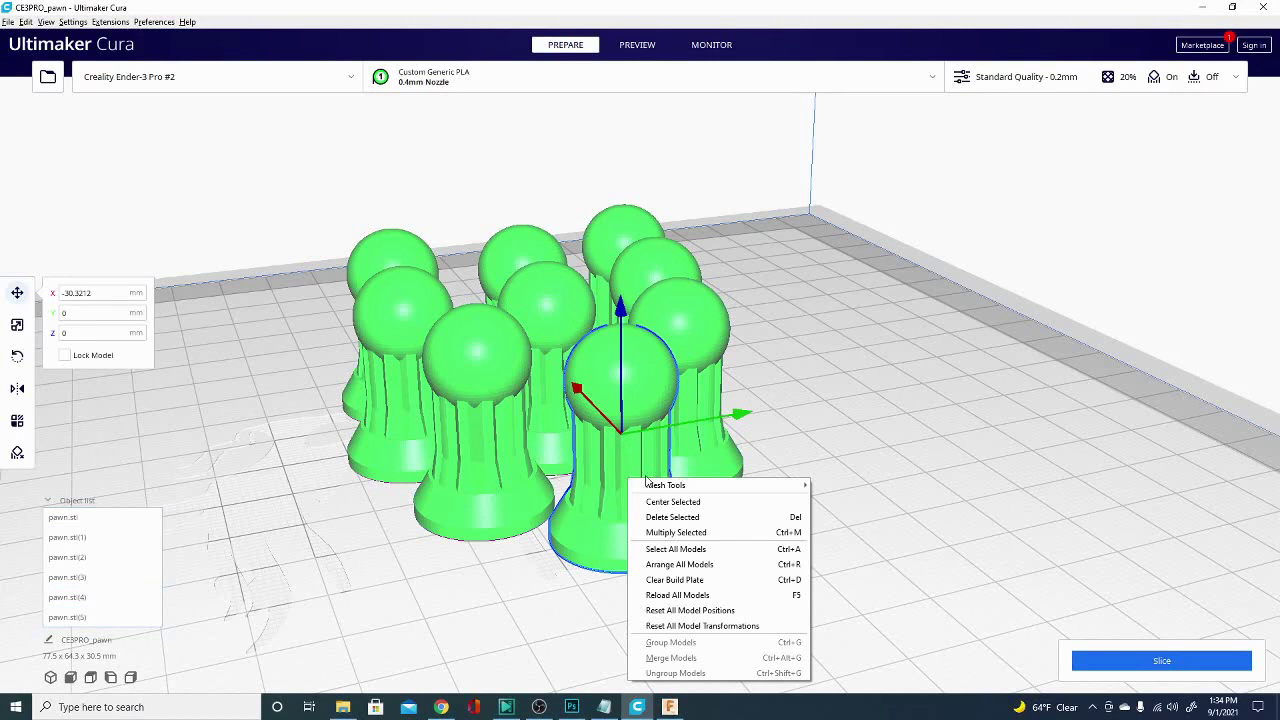
{"action": "left_click", "coordinate": [692, 532]}
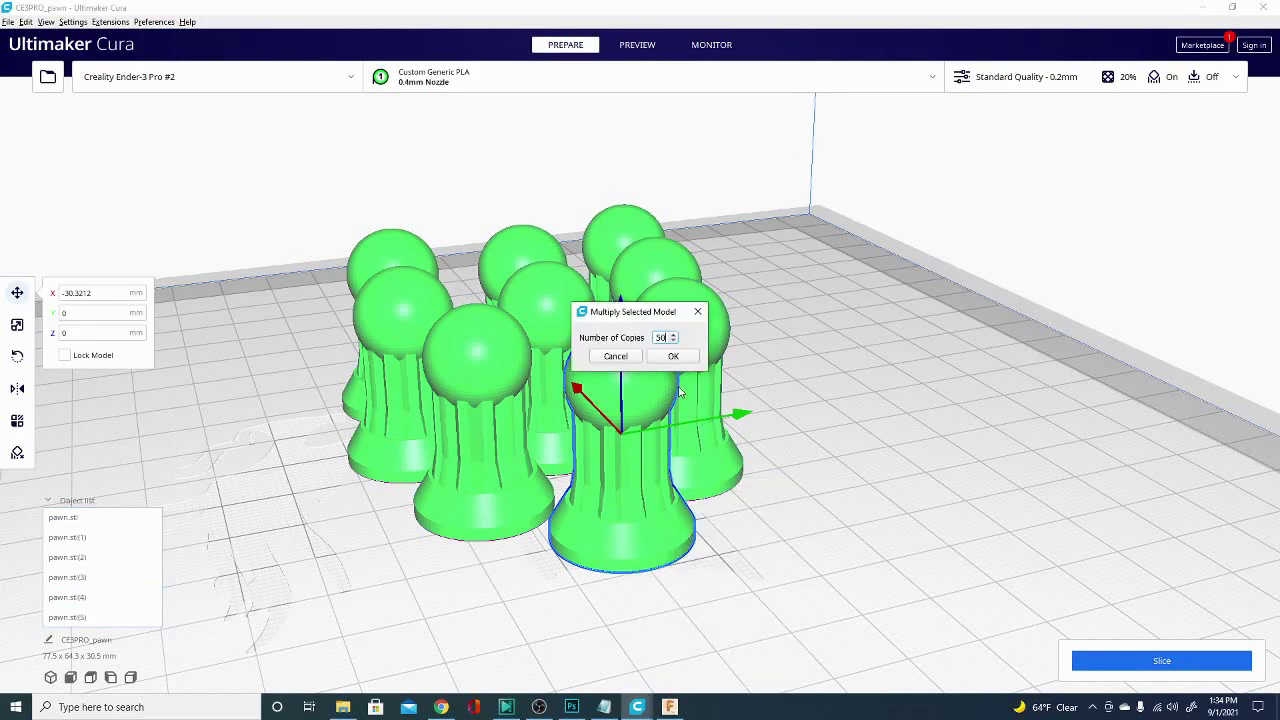
{"action": "key", "text": "Return"}
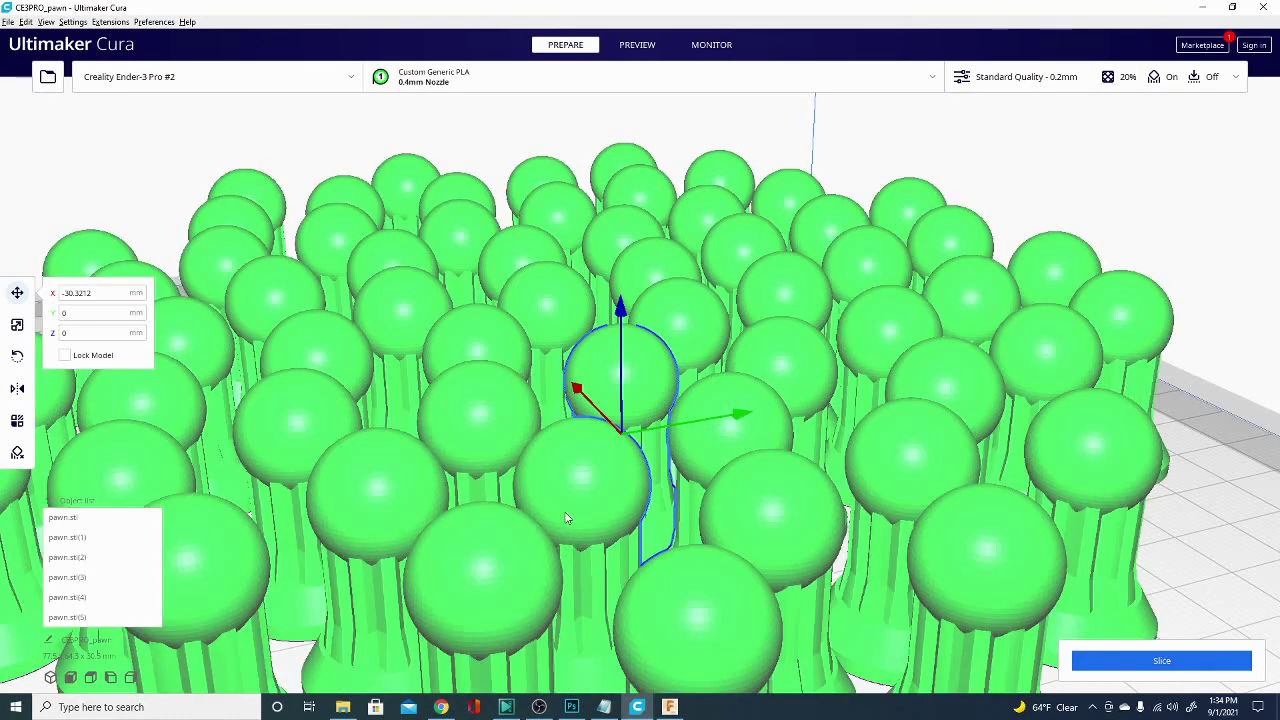
Step: Zoom out and orbit to a top-down view of the crowded pawn grid
{"action": "scroll", "coordinate": [1220, 468], "scroll_direction": "up", "scroll_amount": 2}
{"action": "scroll", "coordinate": [1166, 457], "scroll_direction": "down", "scroll_amount": 5}
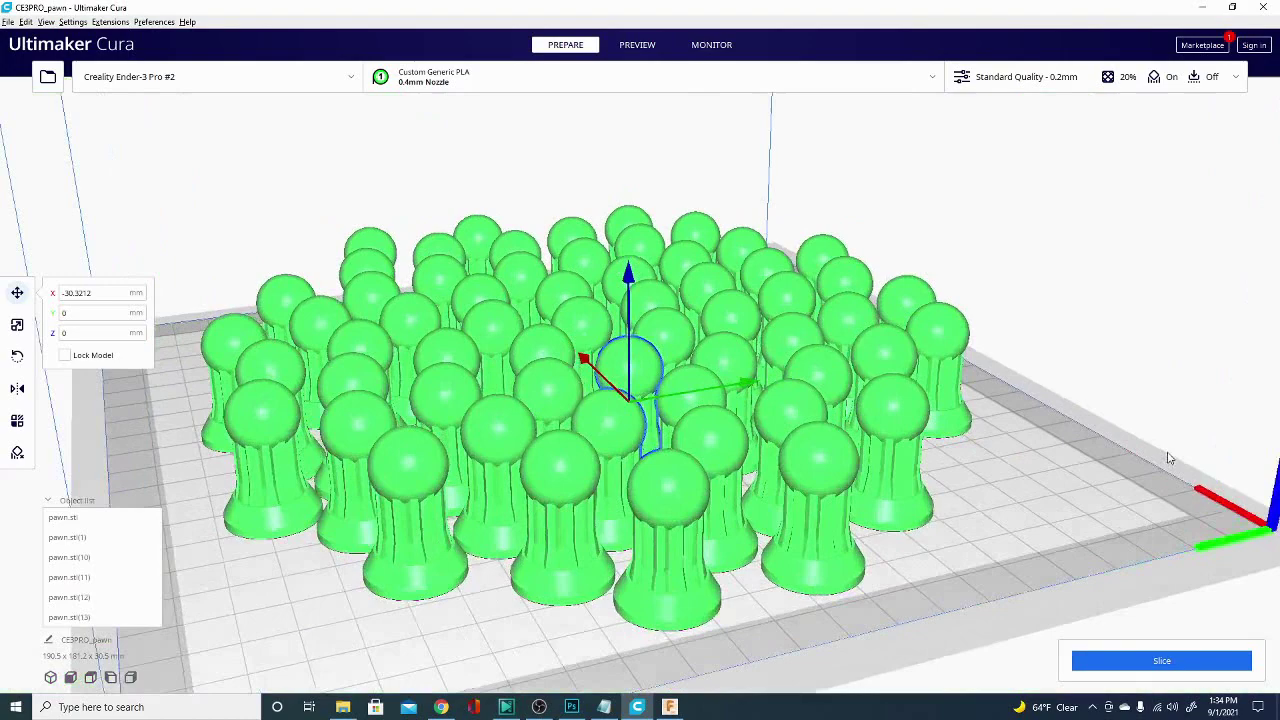
{"action": "scroll", "coordinate": [1008, 428], "scroll_direction": "up", "scroll_amount": 5}
{"action": "scroll", "coordinate": [1008, 428], "scroll_direction": "down", "scroll_amount": 6}
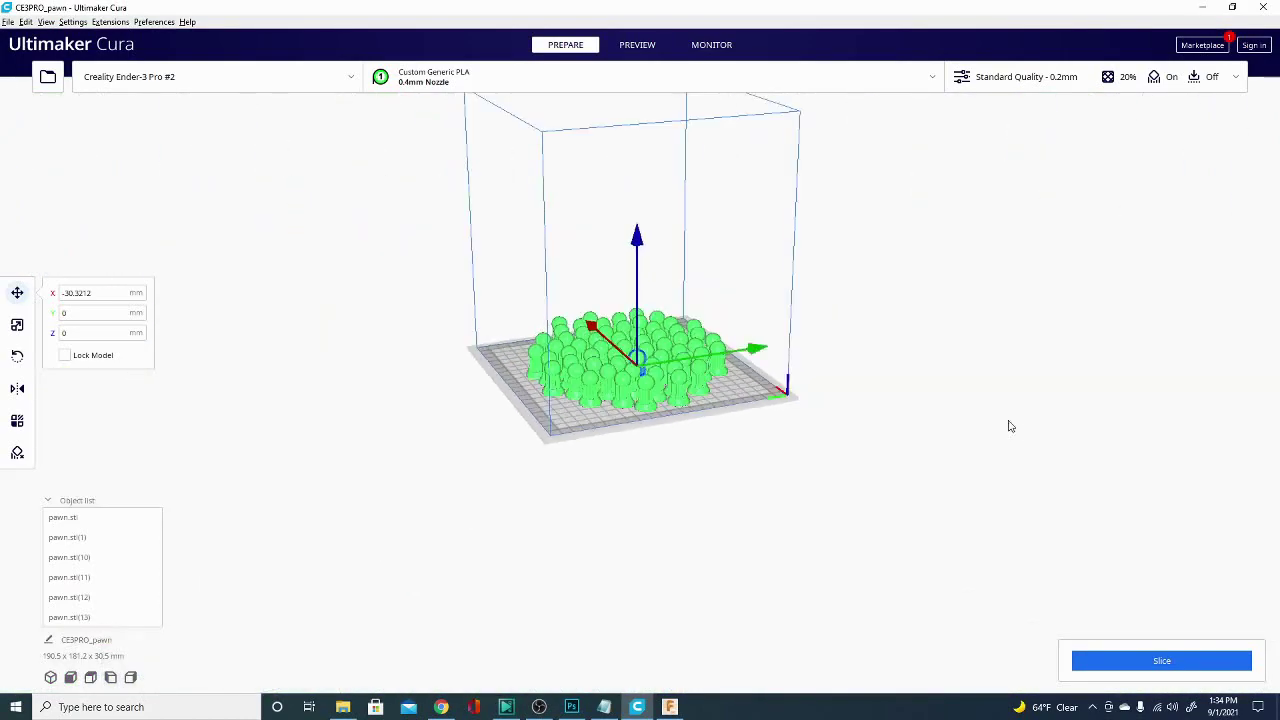
{"action": "right_click_drag", "start_coordinate": [365, 357], "coordinate": [443, 486]}
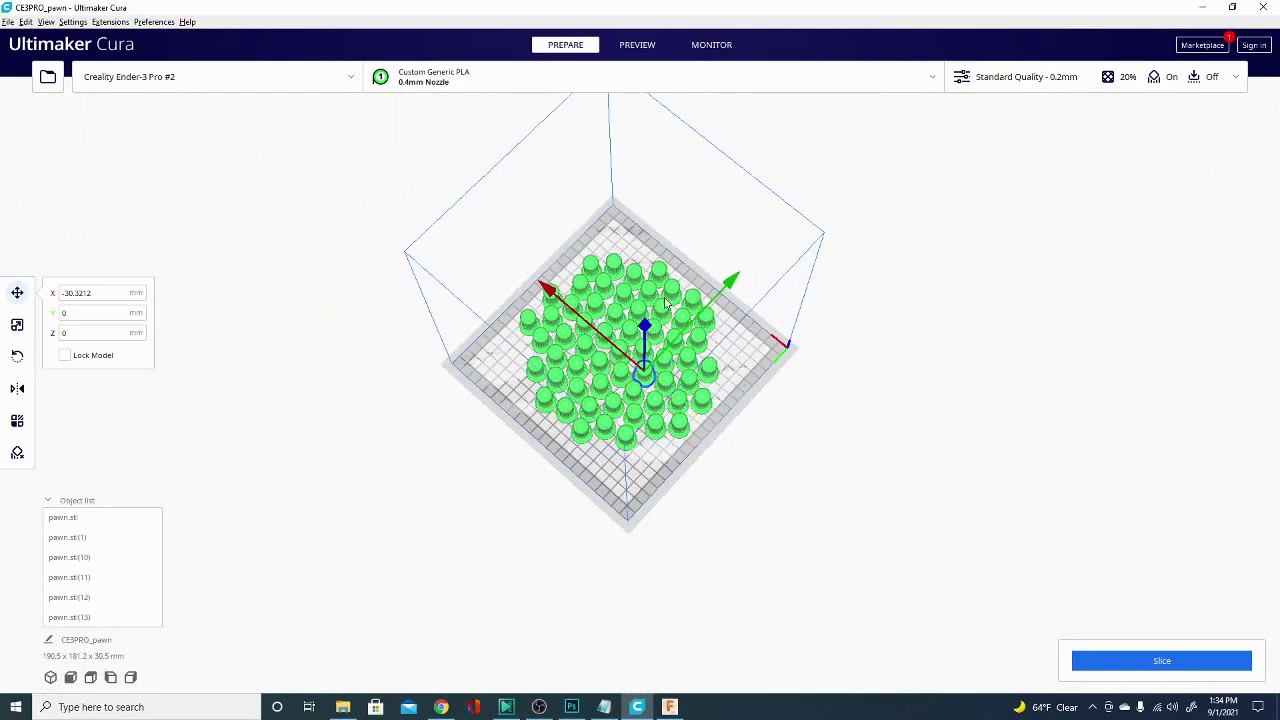
{"action": "scroll", "coordinate": [668, 305], "scroll_direction": "up", "scroll_amount": 1}
{"action": "scroll", "coordinate": [668, 305], "scroll_direction": "up", "scroll_amount": 3}
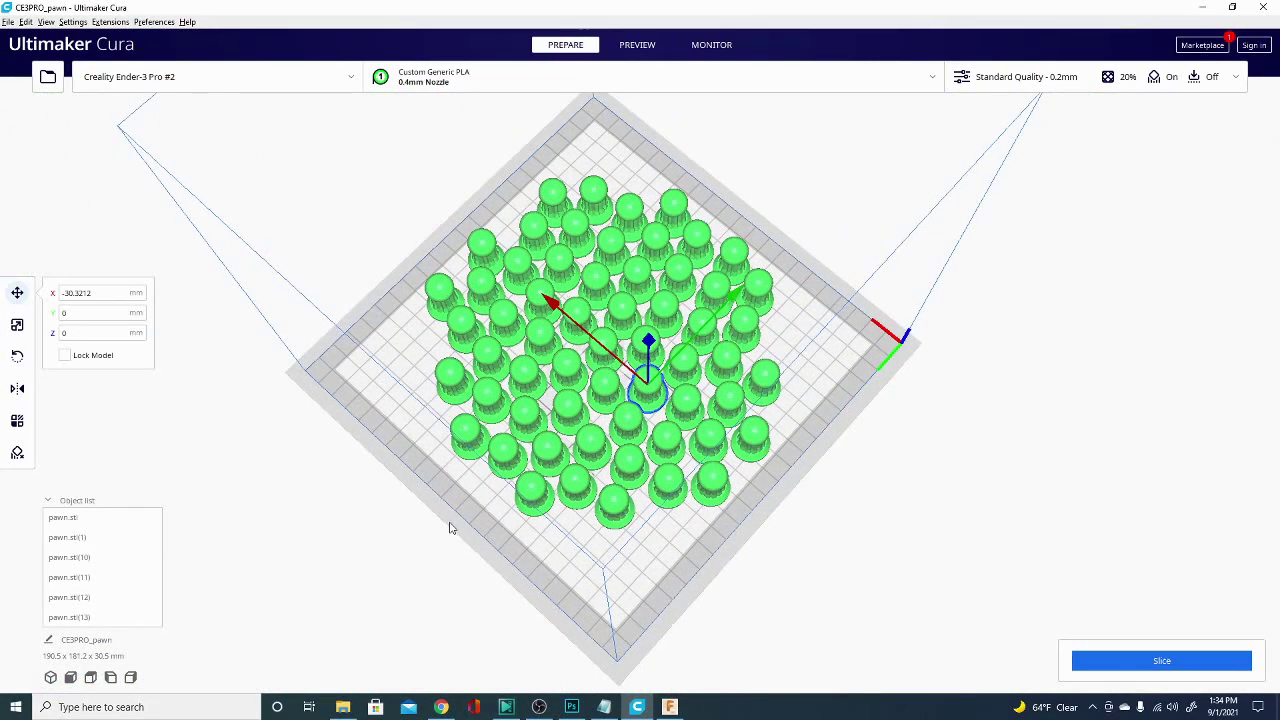
{"action": "scroll", "coordinate": [90, 565], "scroll_direction": "down", "scroll_amount": 10}
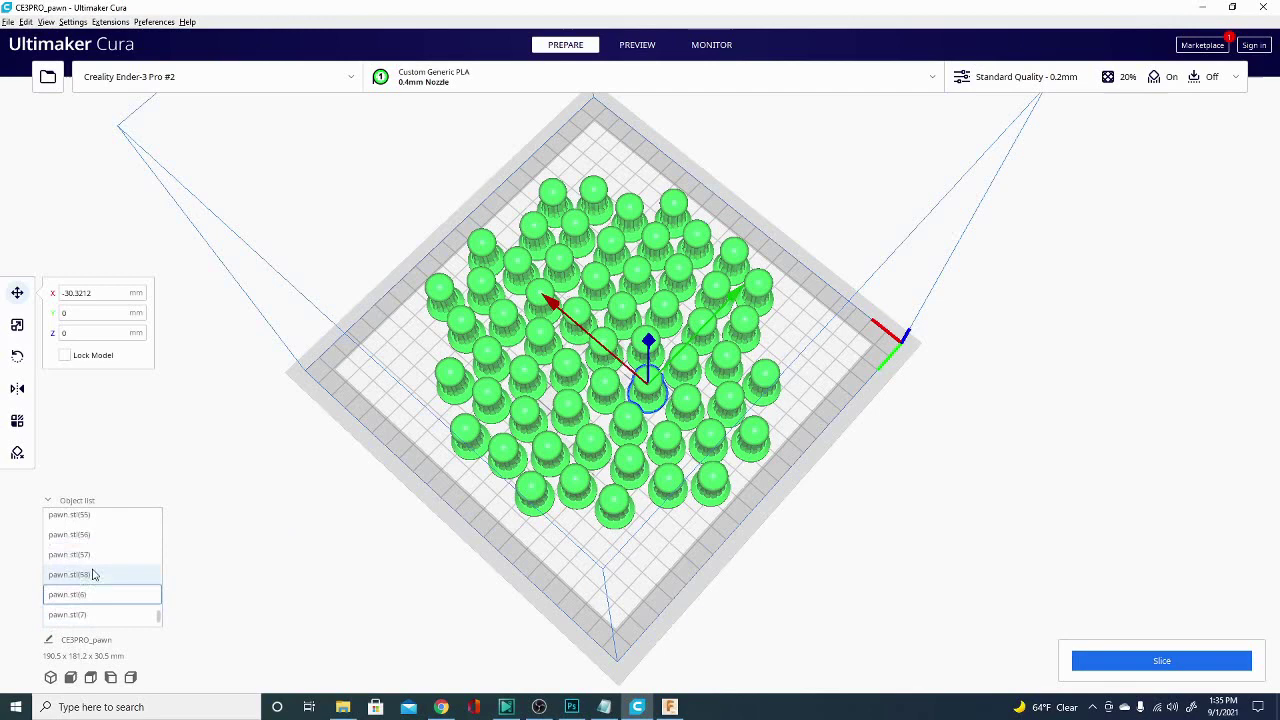
Step: Select pawn.stl(58), pawn.stl(7) and the original pawn.stl in the object list
{"action": "left_click", "coordinate": [86, 546]}
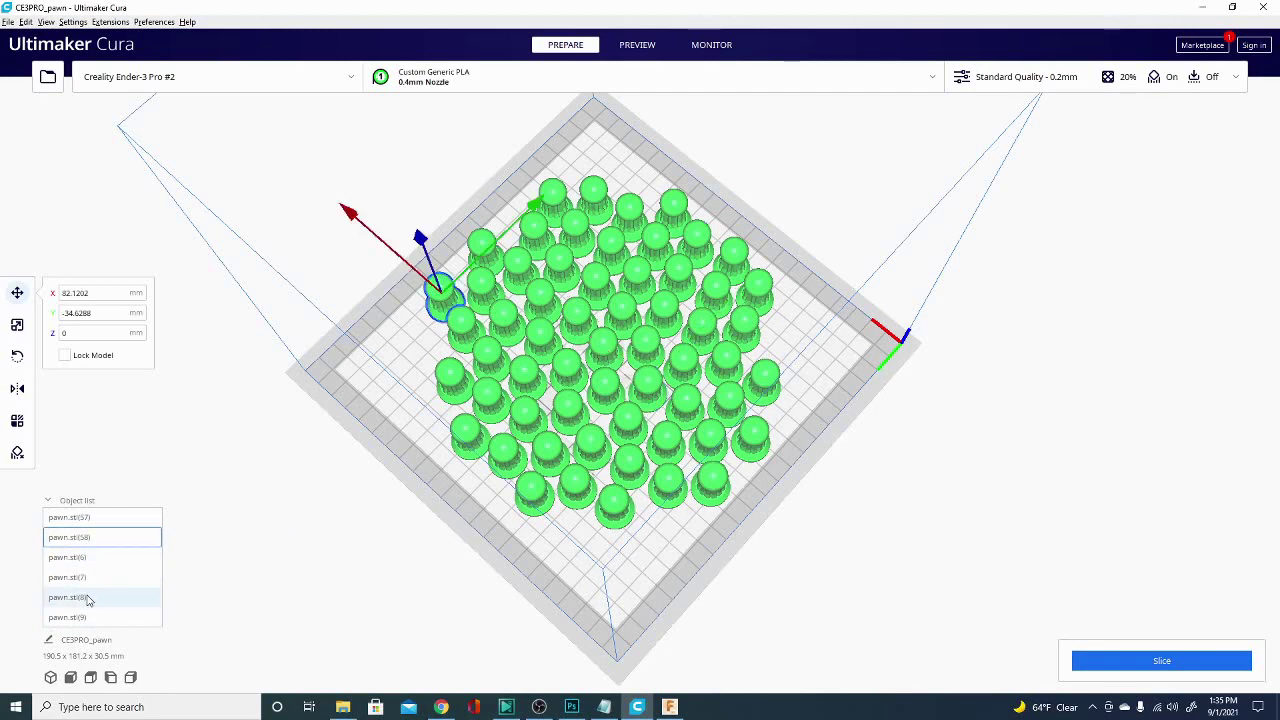
{"action": "left_click", "coordinate": [88, 578]}
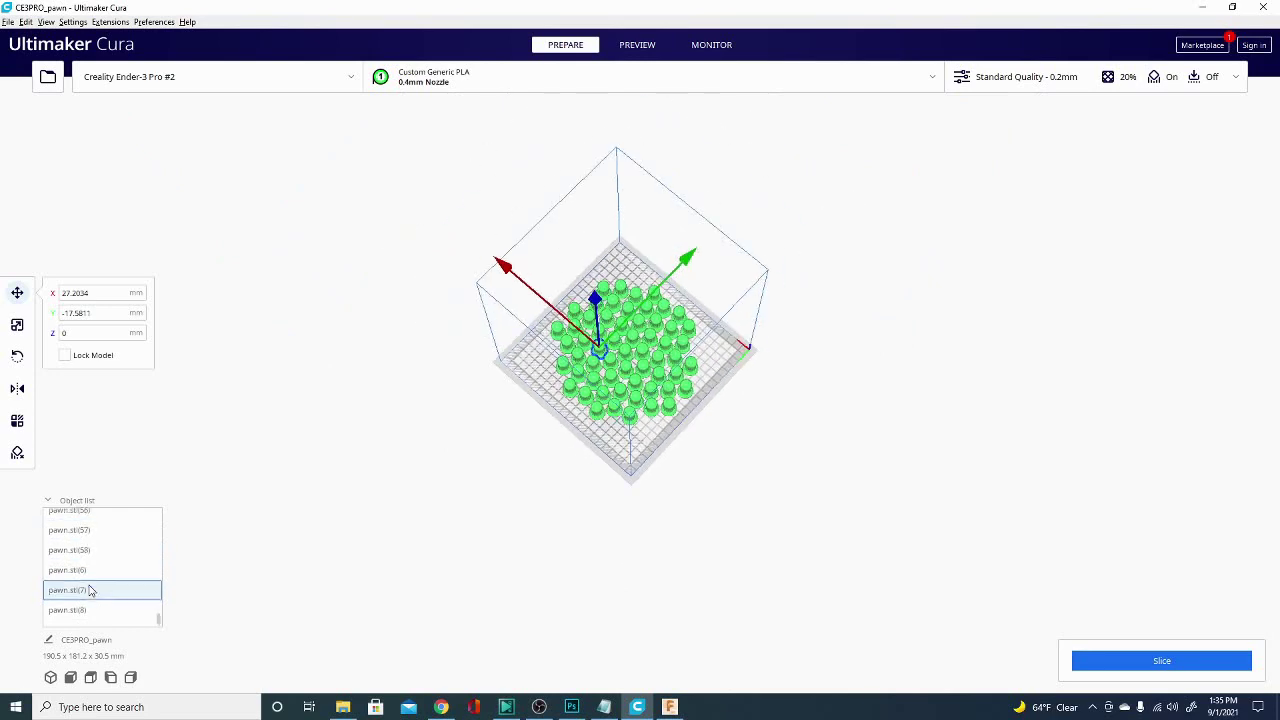
{"action": "scroll", "coordinate": [89, 590], "scroll_direction": "up", "scroll_amount": 10}
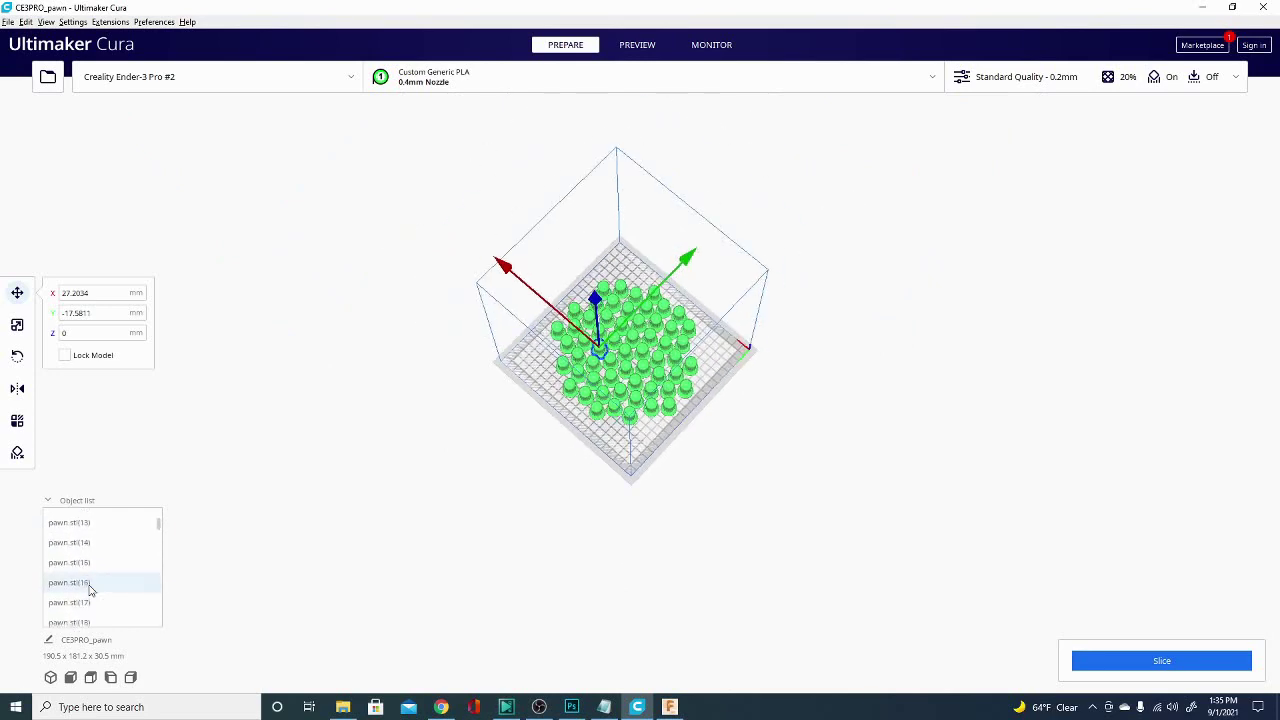
{"action": "scroll", "coordinate": [89, 590], "scroll_direction": "up", "scroll_amount": 5}
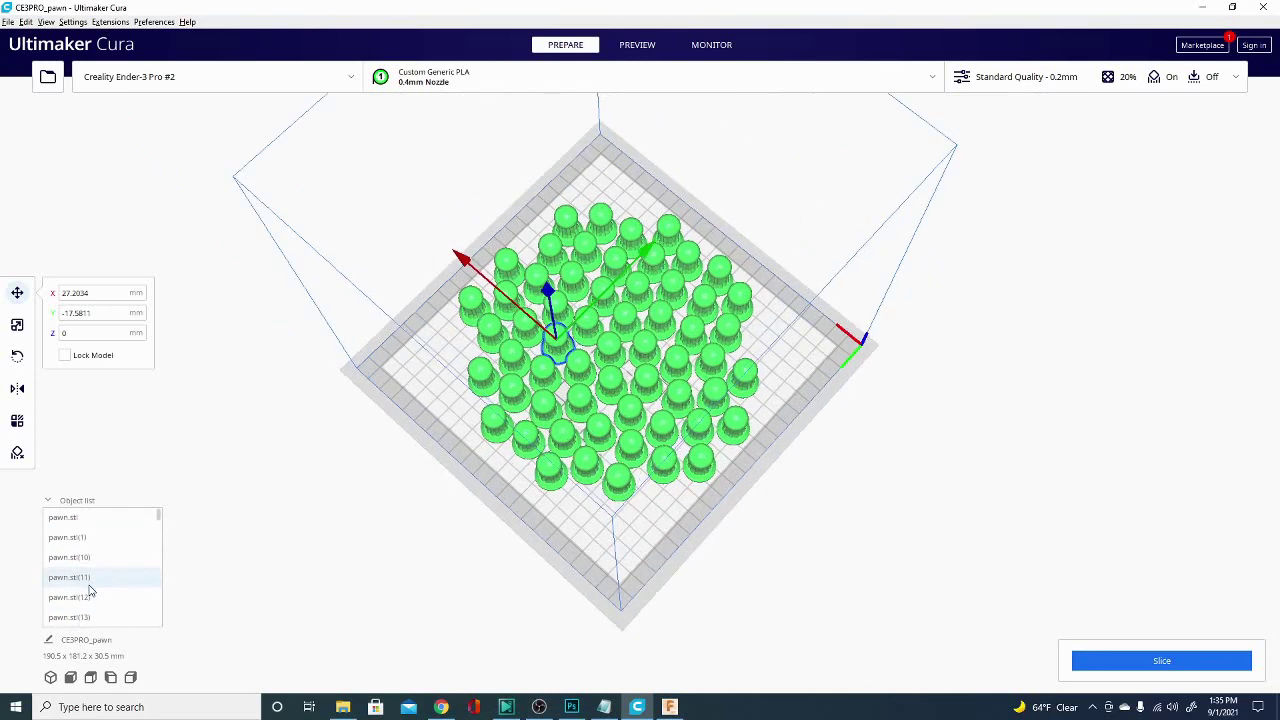
{"action": "left_click", "coordinate": [72, 520]}
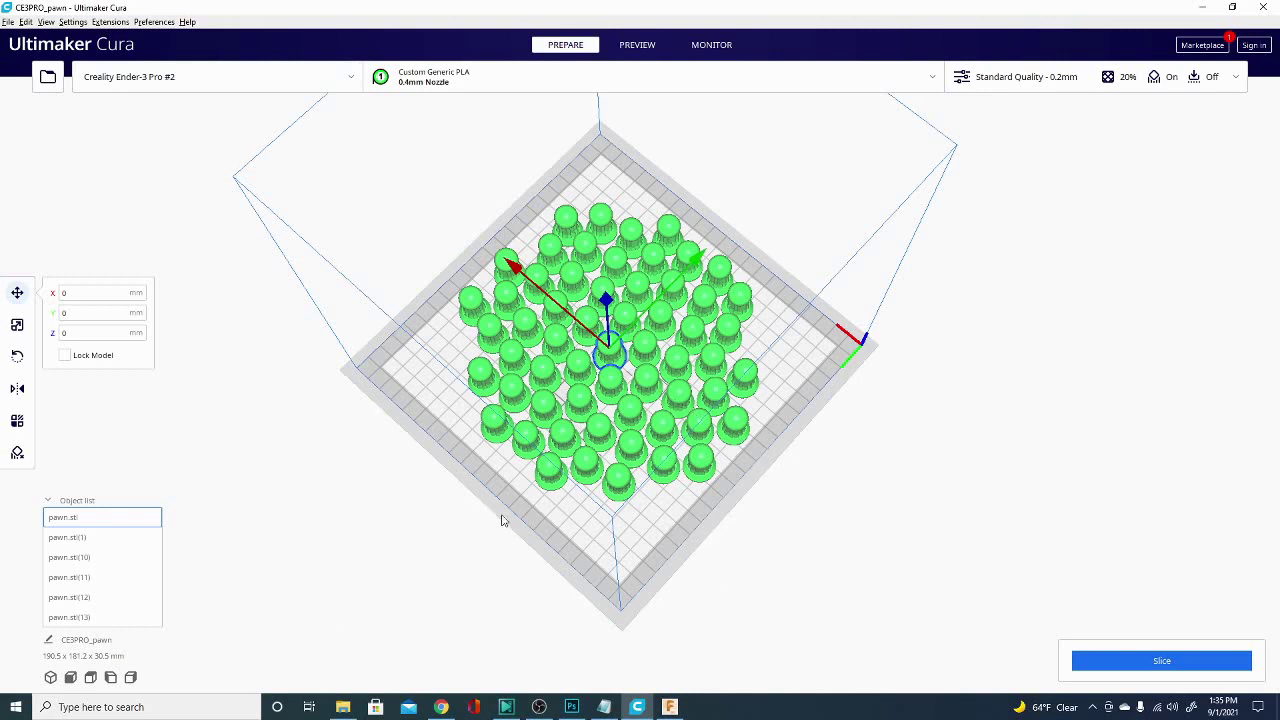
Step: Arrange All Models on the plate and view the 183.3 x 187.9 mm layout from above
{"action": "right_click", "coordinate": [437, 374]}
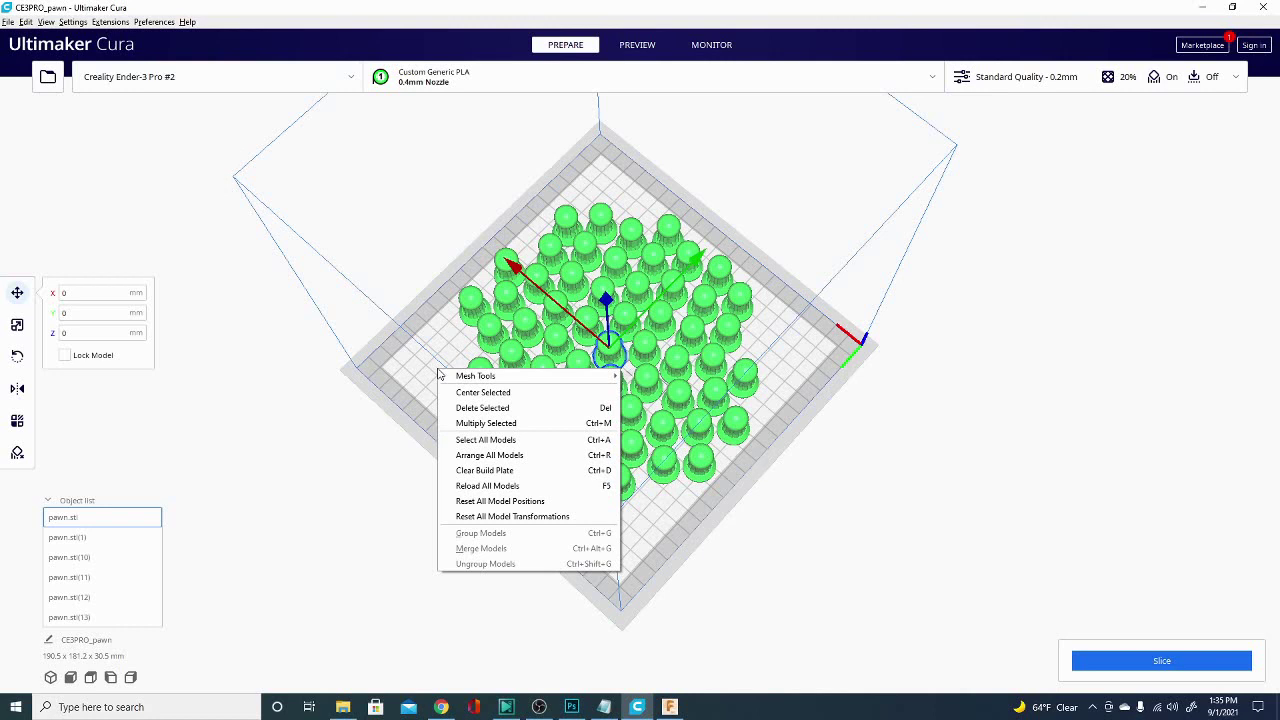
{"action": "left_click", "coordinate": [493, 456]}
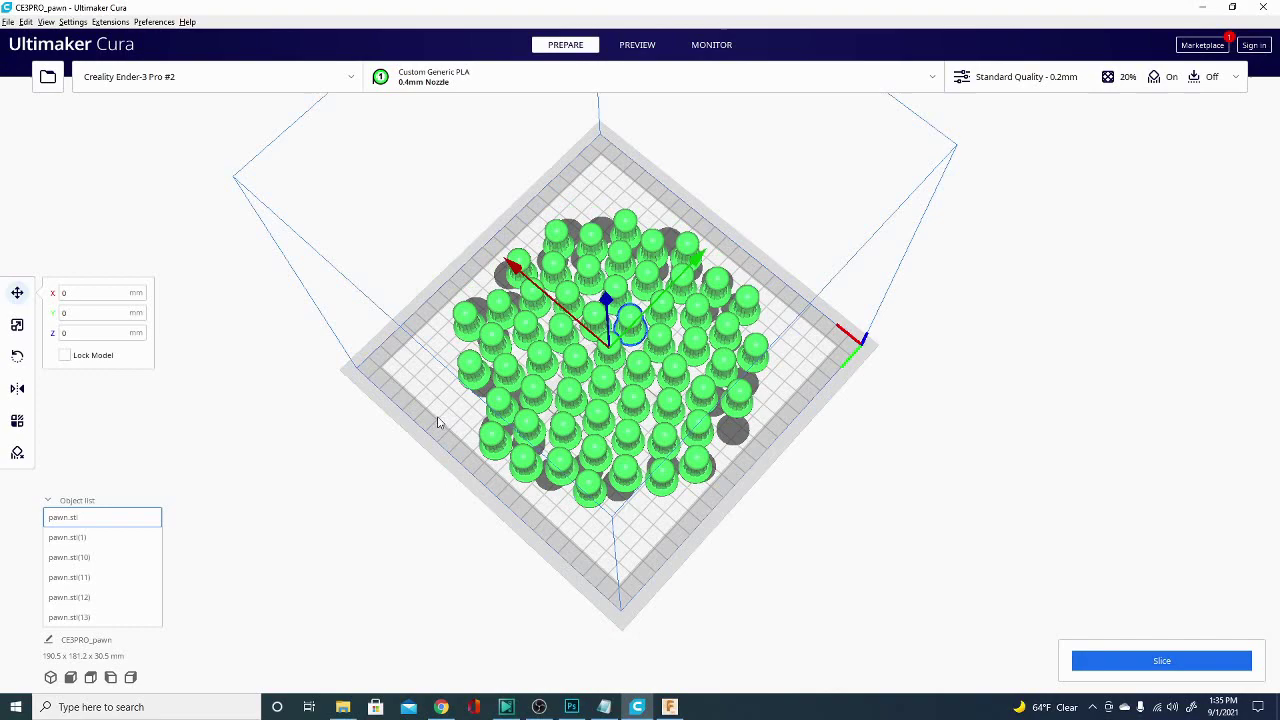
{"action": "right_click_drag", "start_coordinate": [410, 401], "coordinate": [337, 343]}
{"action": "right_click_drag", "start_coordinate": [519, 341], "coordinate": [628, 460]}
{"action": "scroll", "coordinate": [627, 458], "scroll_direction": "up", "scroll_amount": 5}
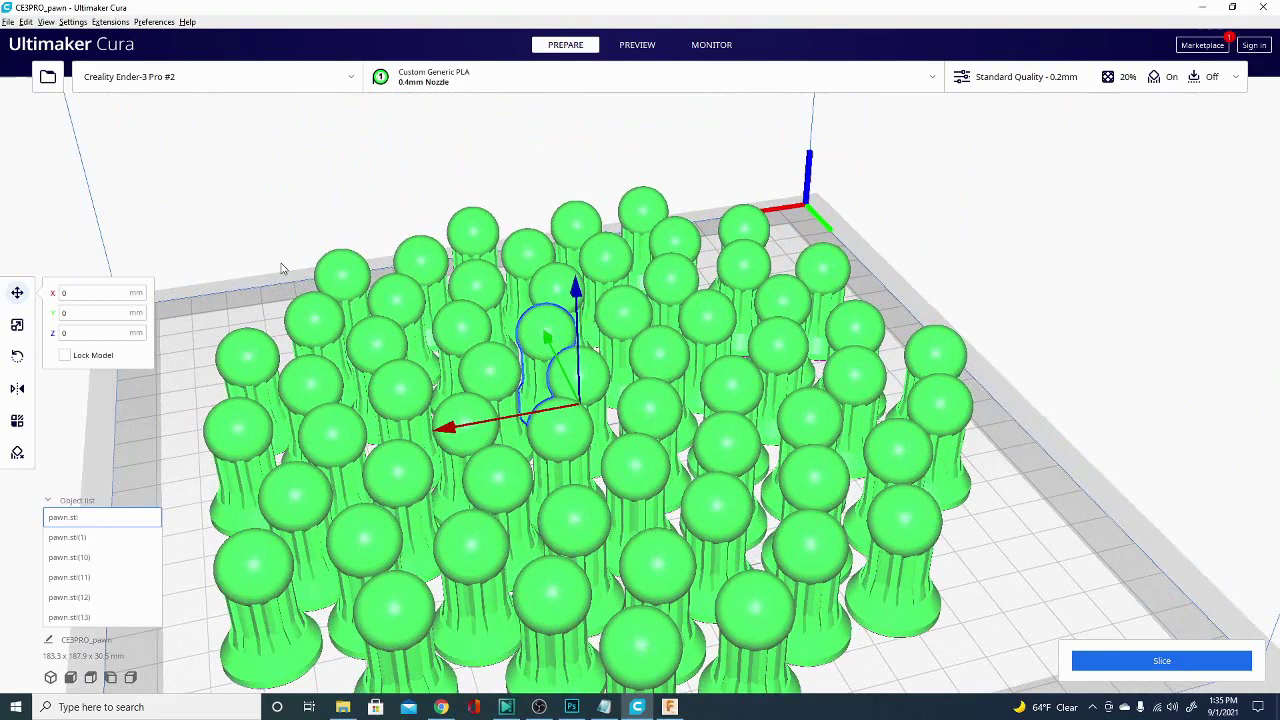
{"action": "right_click_drag", "start_coordinate": [282, 268], "coordinate": [345, 240]}
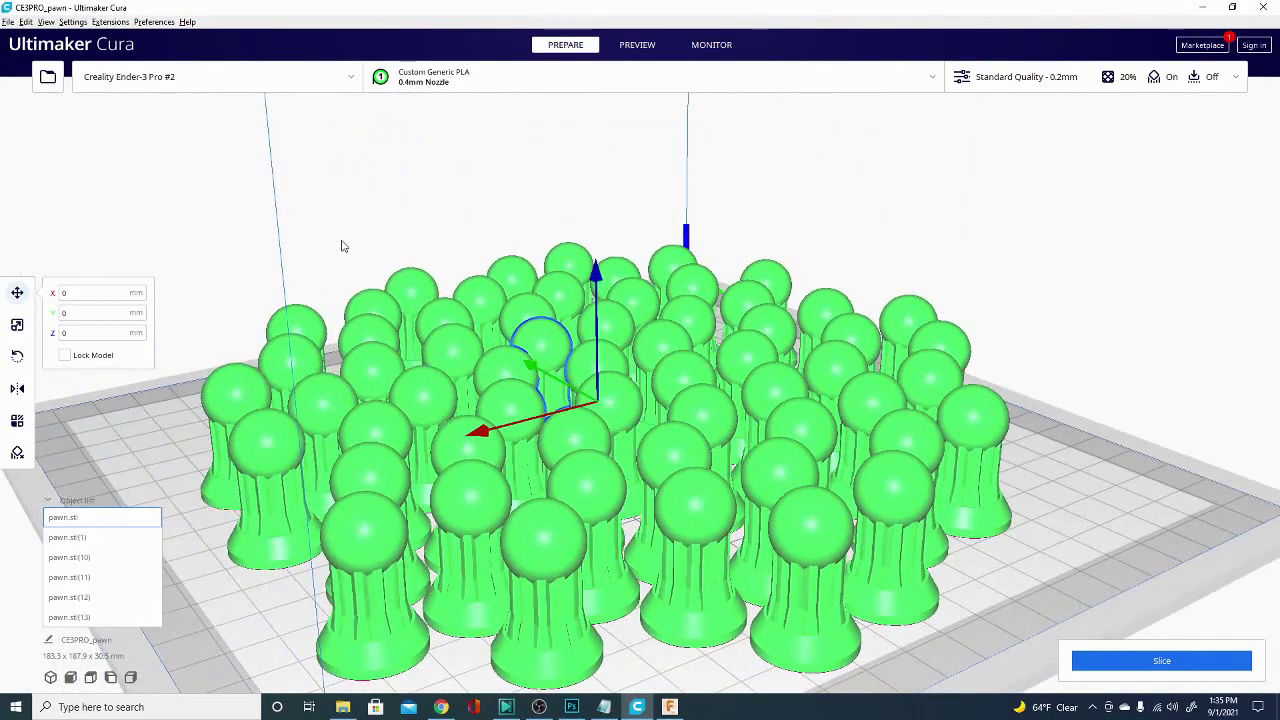